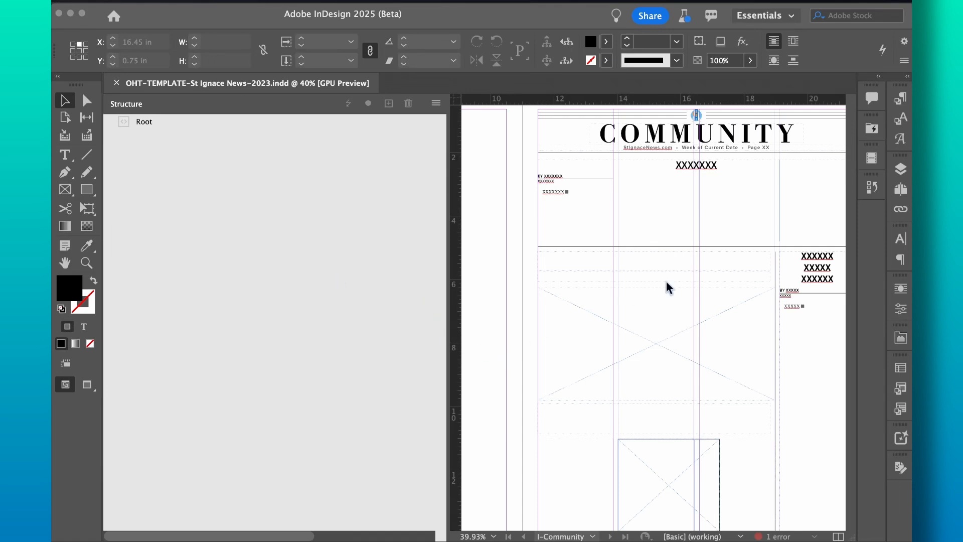
Step: Scroll to the story area and expand the Paragraph Styles panel to show Body Text RD and other RD styles
scroll(734, 232, up, 2)
scroll(734, 232, right, 1)
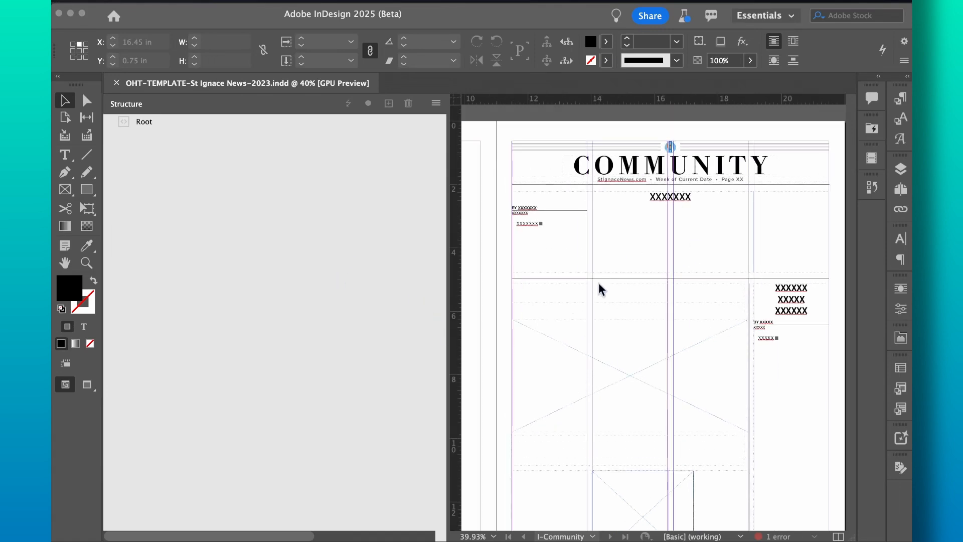
scroll(627, 290, down, 2)
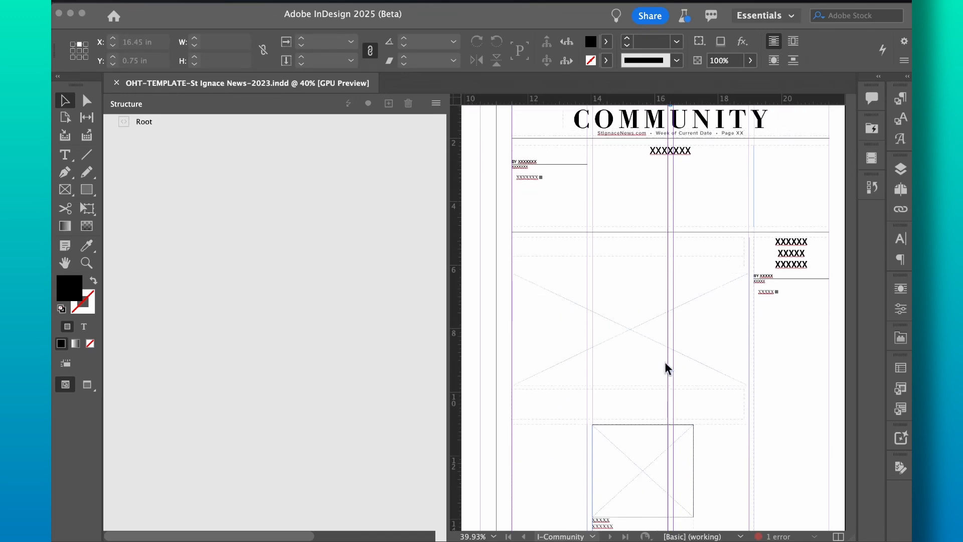
scroll(715, 394, down, 2)
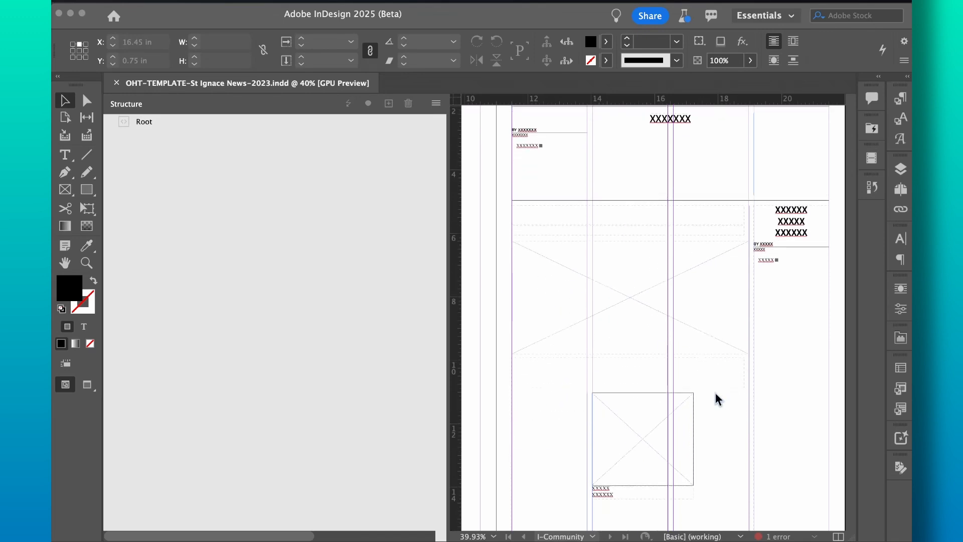
click(821, 173)
click(895, 101)
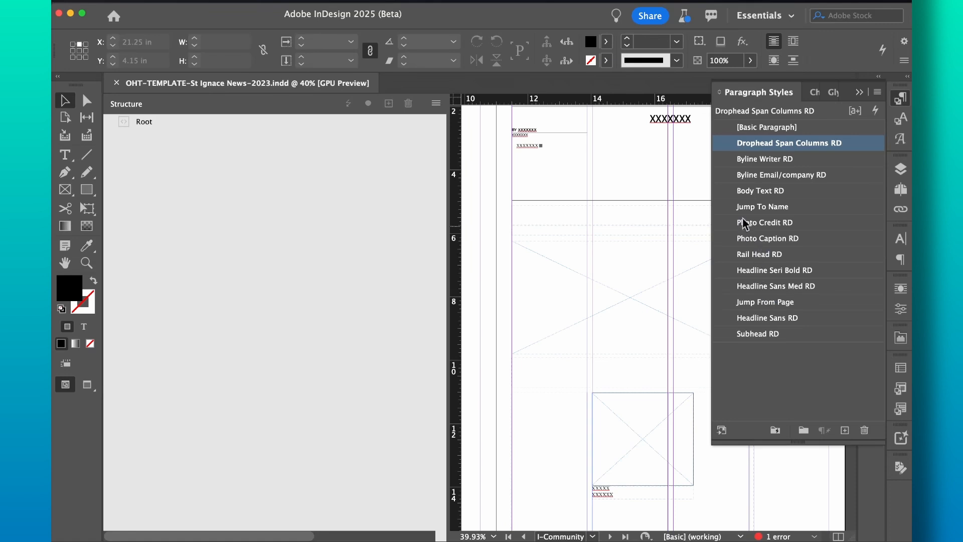
Step: Collapse Paragraph Styles, hide and reshow the Structure pane, and bring up the File menu
click(381, 190)
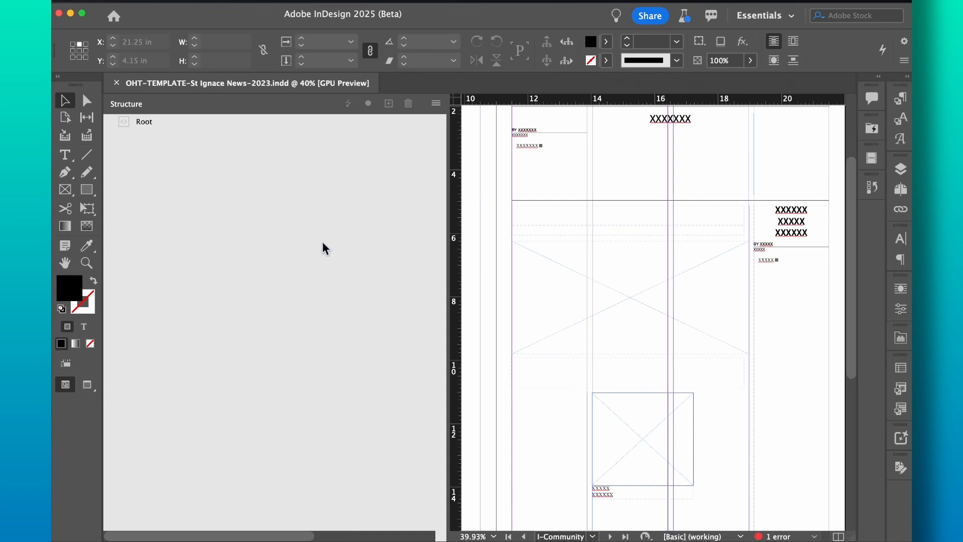
click(373, 2)
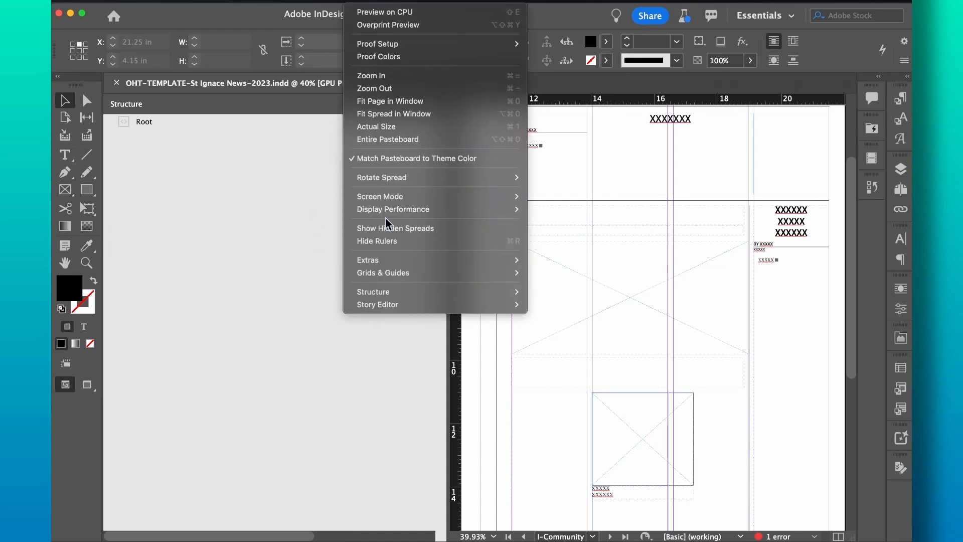
mouse_move(380, 292)
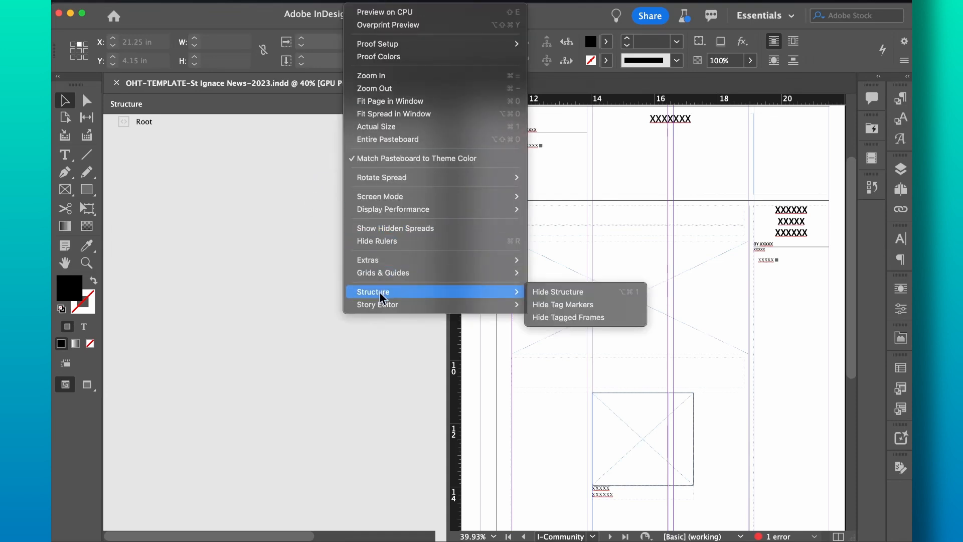
click(551, 293)
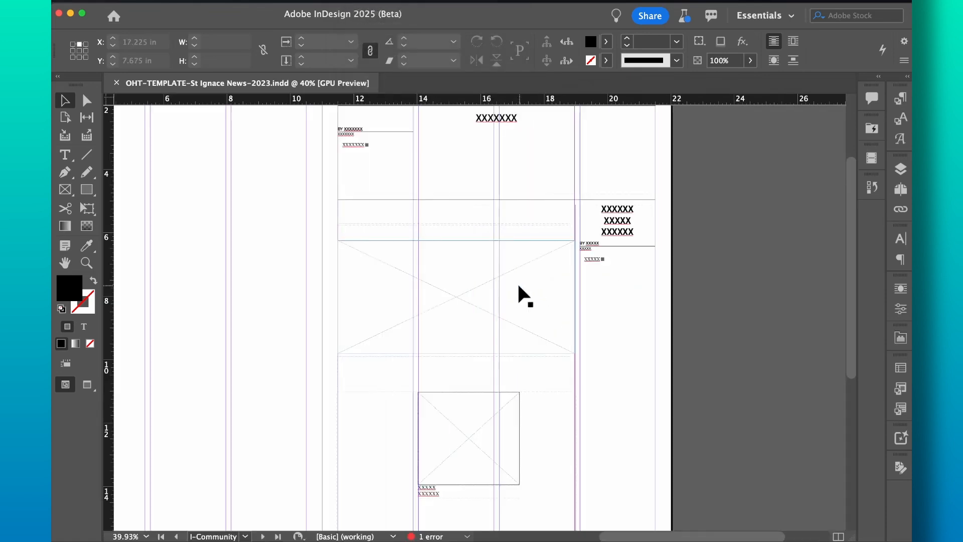
key(alt+super+1)
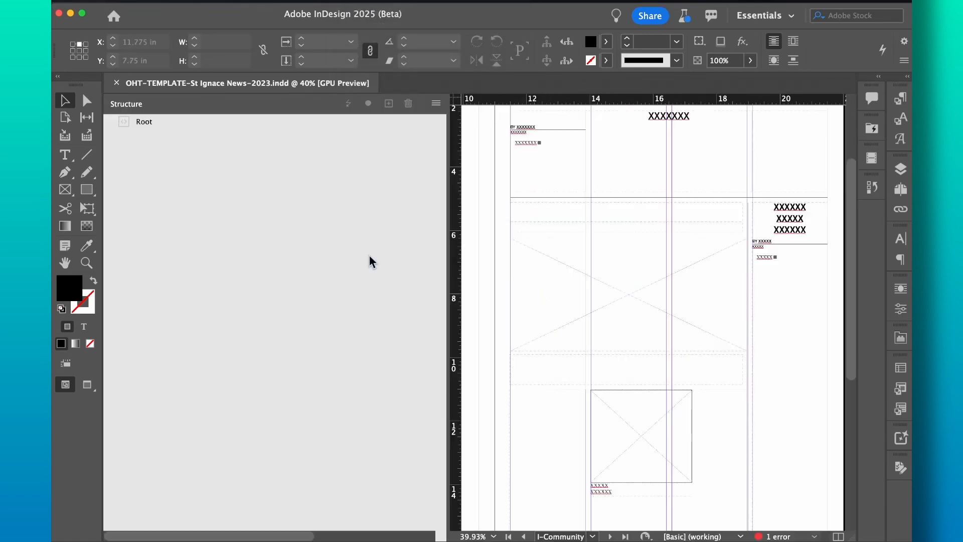
click(165, 4)
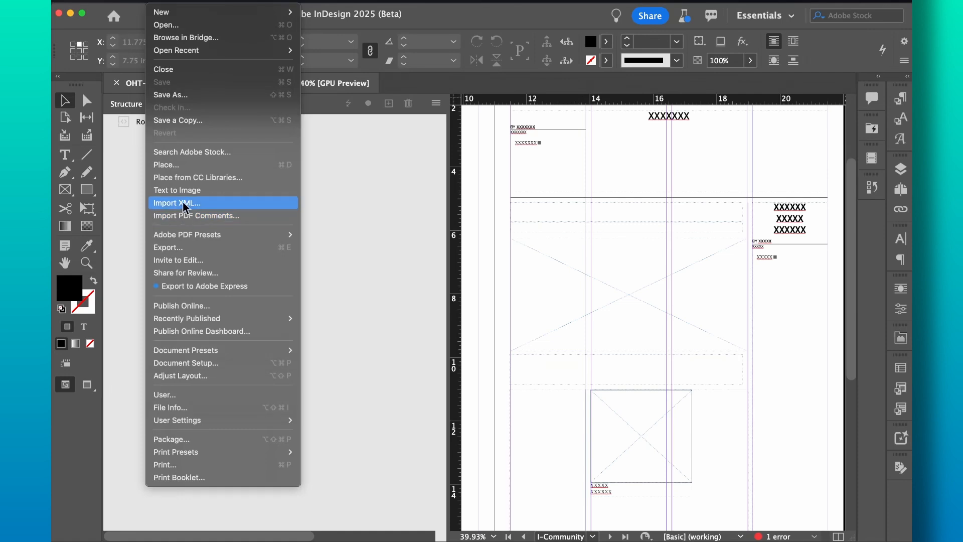
Step: Choose Import XML from the Structure panel menu and open 2025-05-28.xml from the 2025-05-28 folder
click(436, 104)
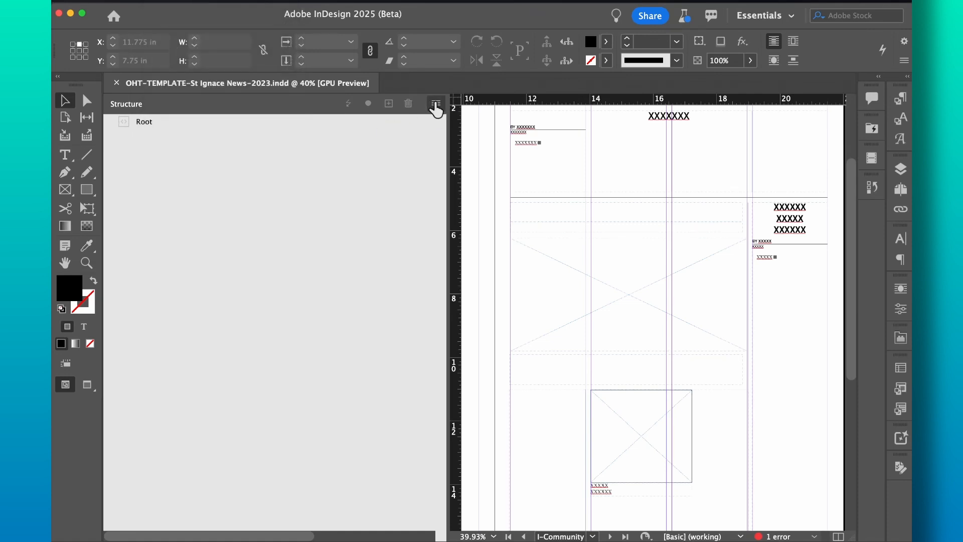
click(436, 104)
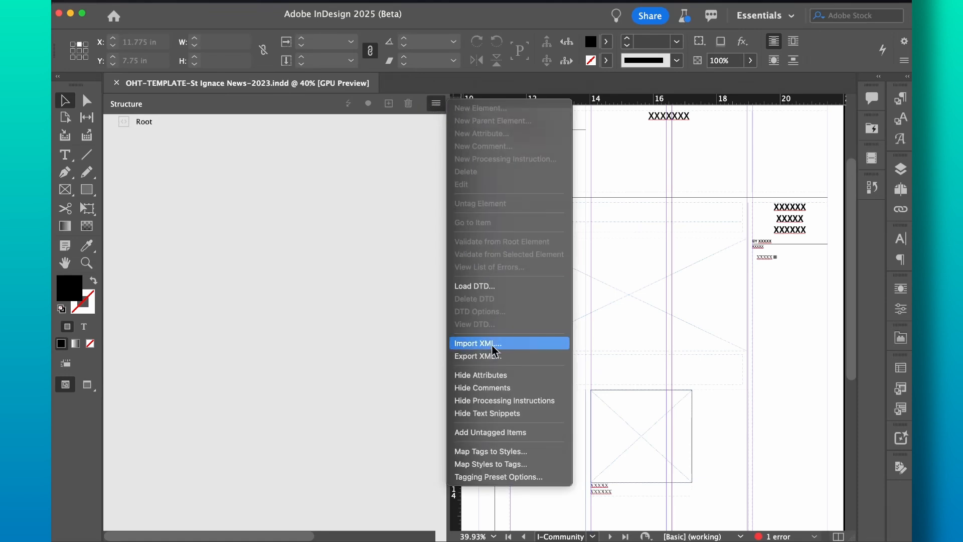
click(494, 344)
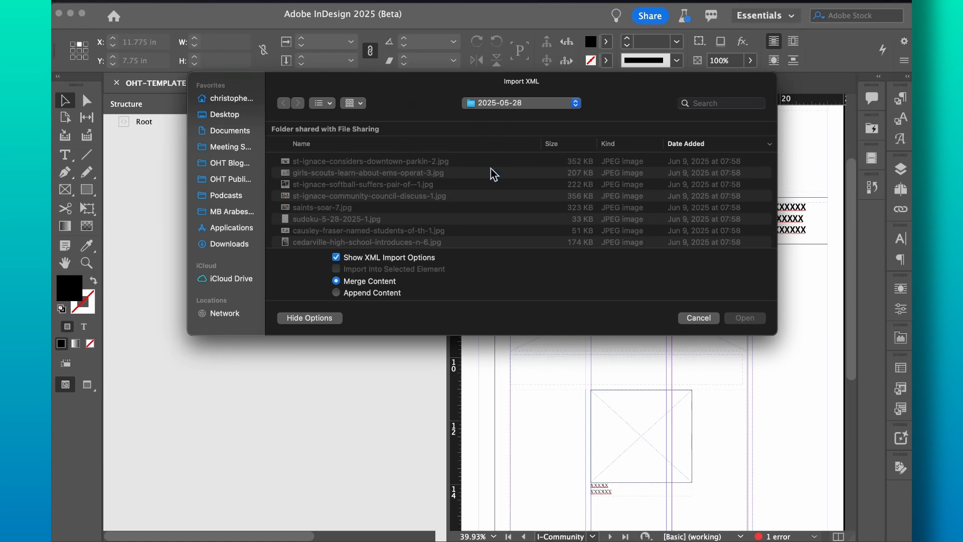
scroll(424, 207, down, 10)
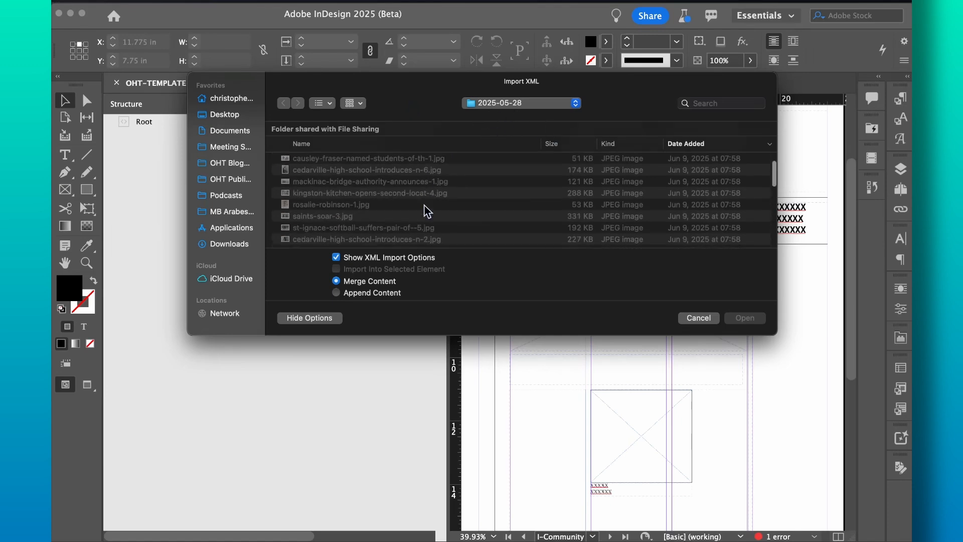
scroll(425, 208, down, 4)
scroll(425, 208, up, 2)
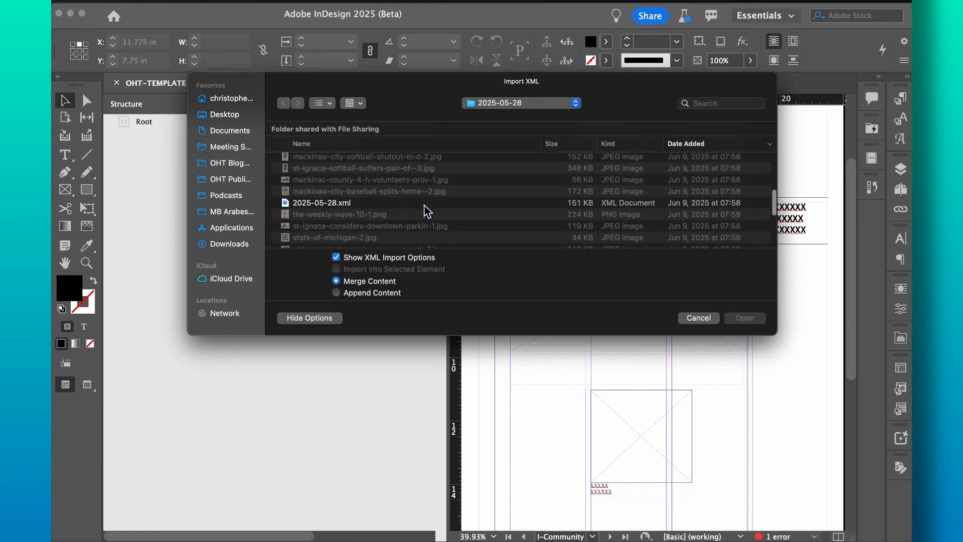
click(371, 206)
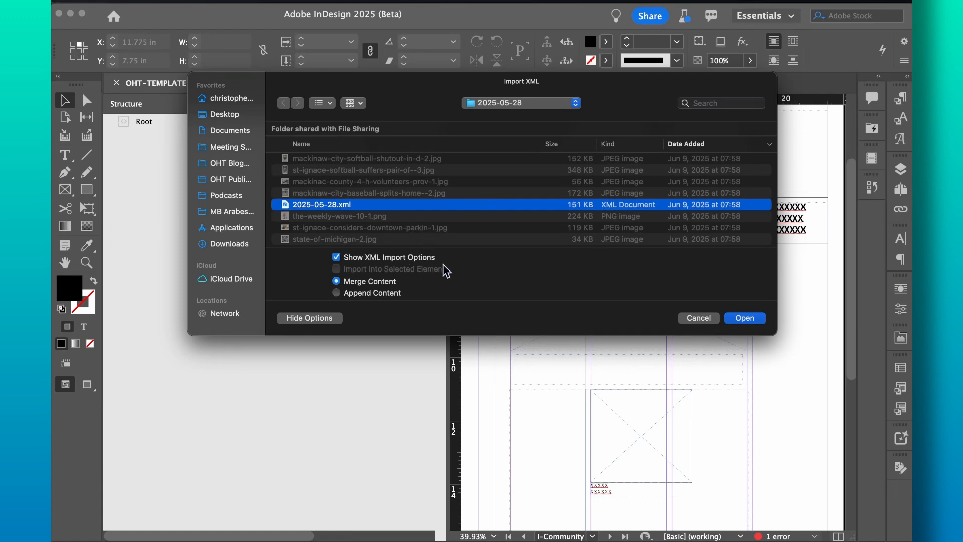
click(745, 317)
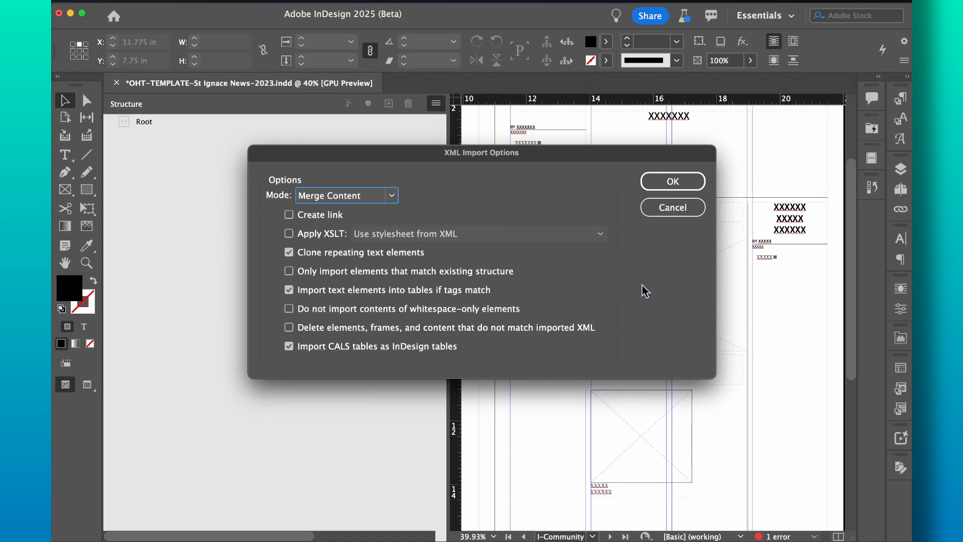
Step: Accept Merge Content with default import options so the stories appear under Root
click(647, 184)
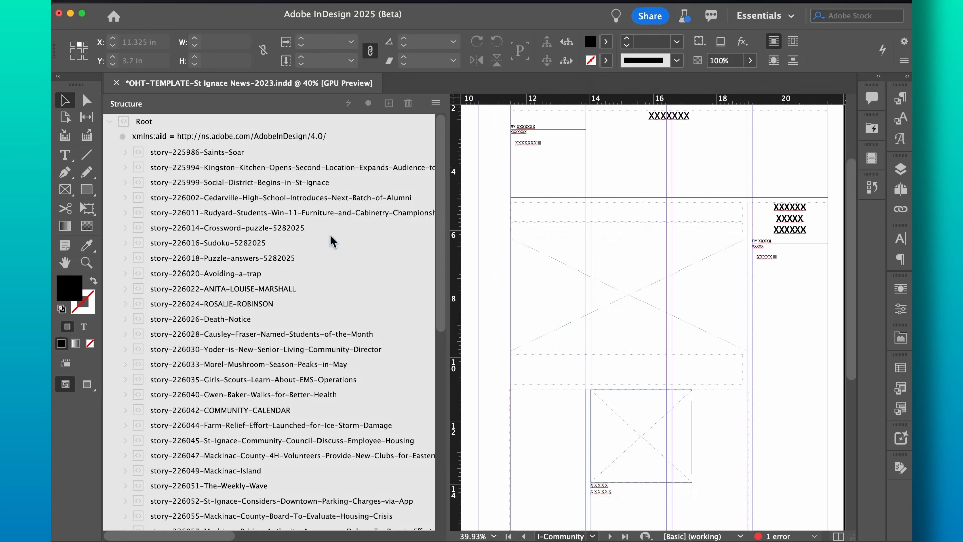
Step: Collapse and re-expand Root, then expand story-225986-Saints-Soar to list its title, subhead, body and graphics
scroll(206, 306, down, 10)
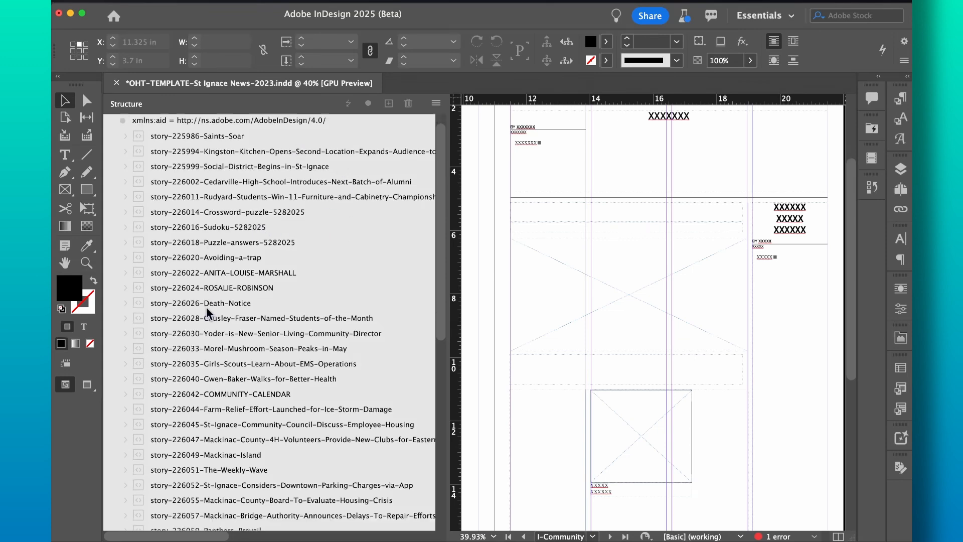
scroll(206, 306, up, 10)
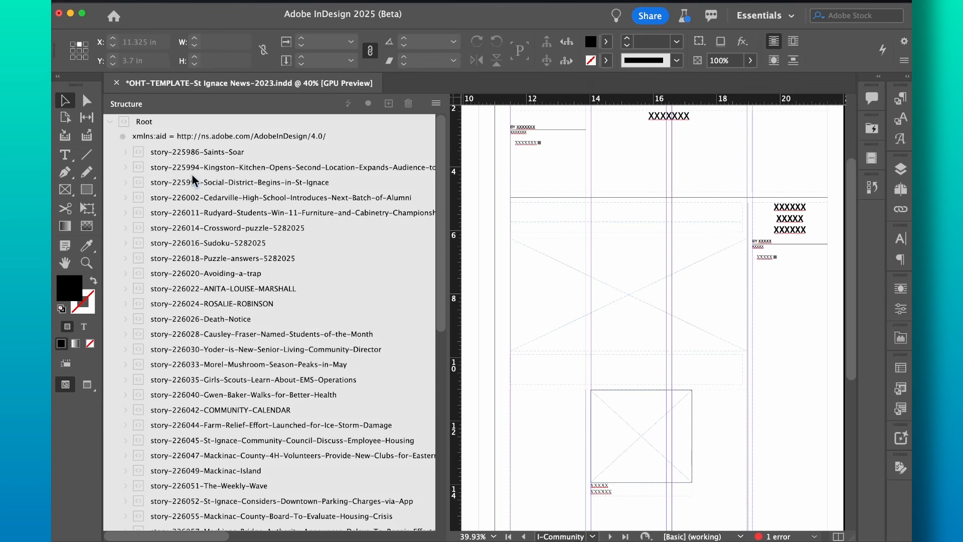
click(111, 122)
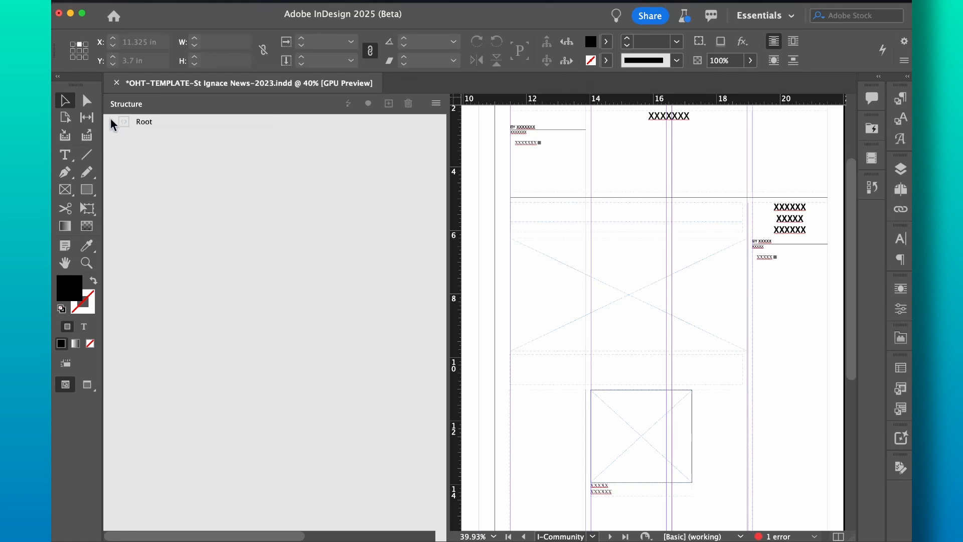
click(112, 122)
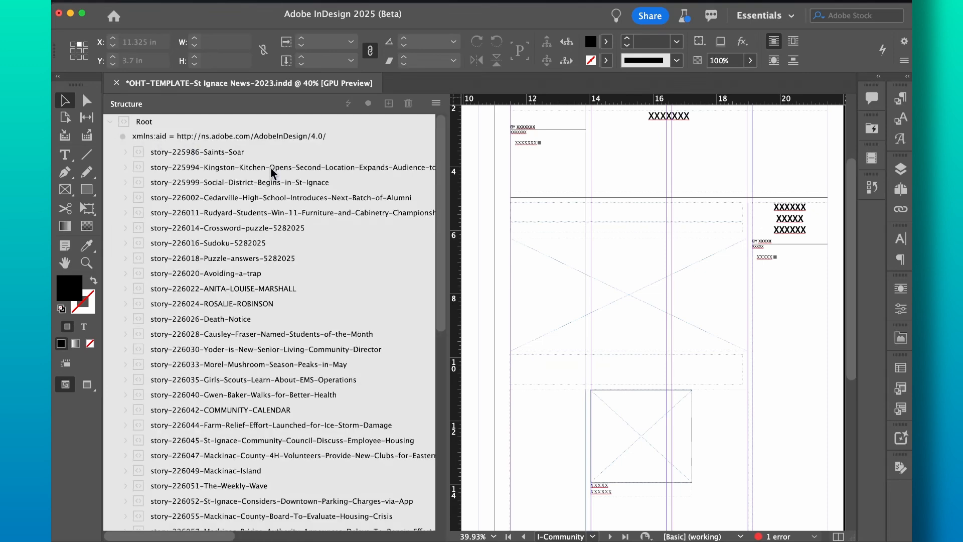
click(125, 152)
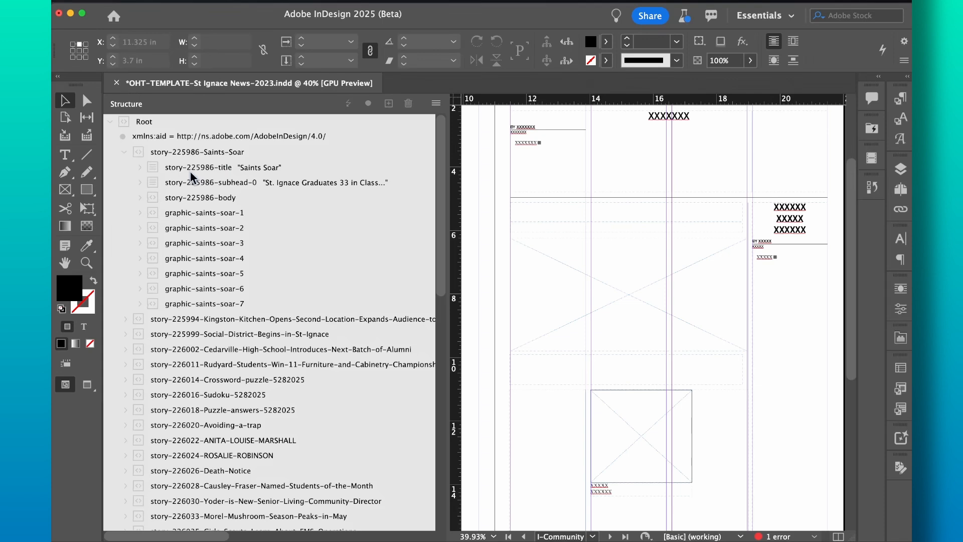
Step: Inspect the title and subhead attributes, expand story-225986-body and check the byline's Body Text RD style
click(139, 168)
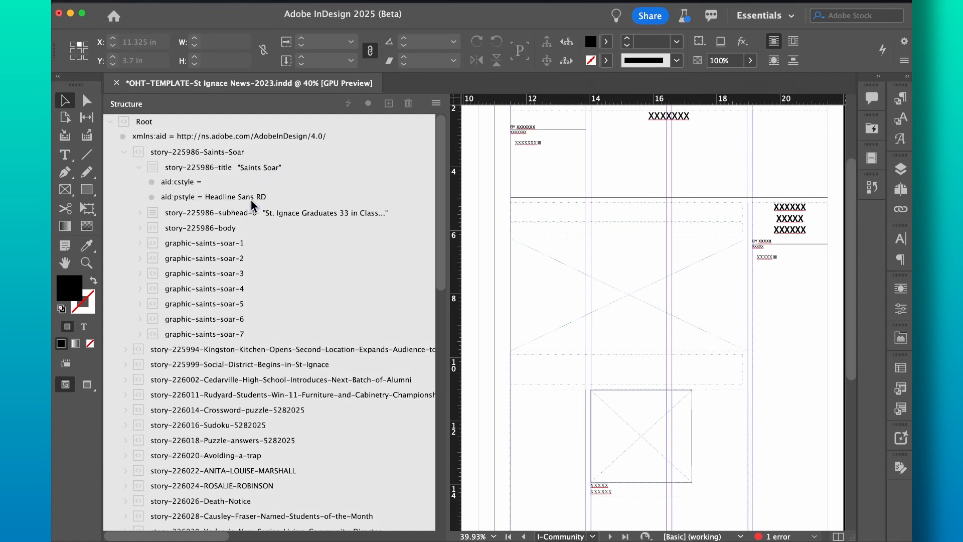
click(140, 167)
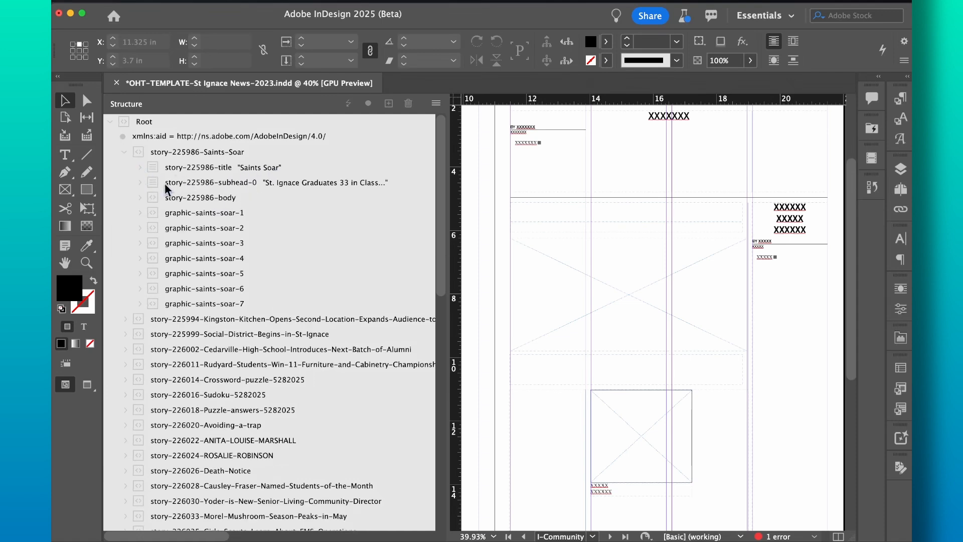
click(140, 183)
click(139, 183)
mouse_move(158, 197)
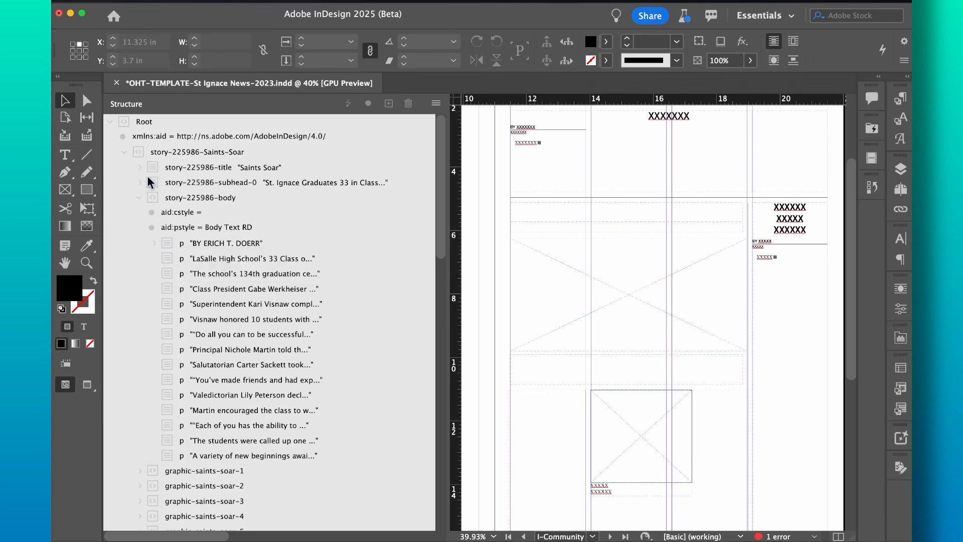
click(153, 243)
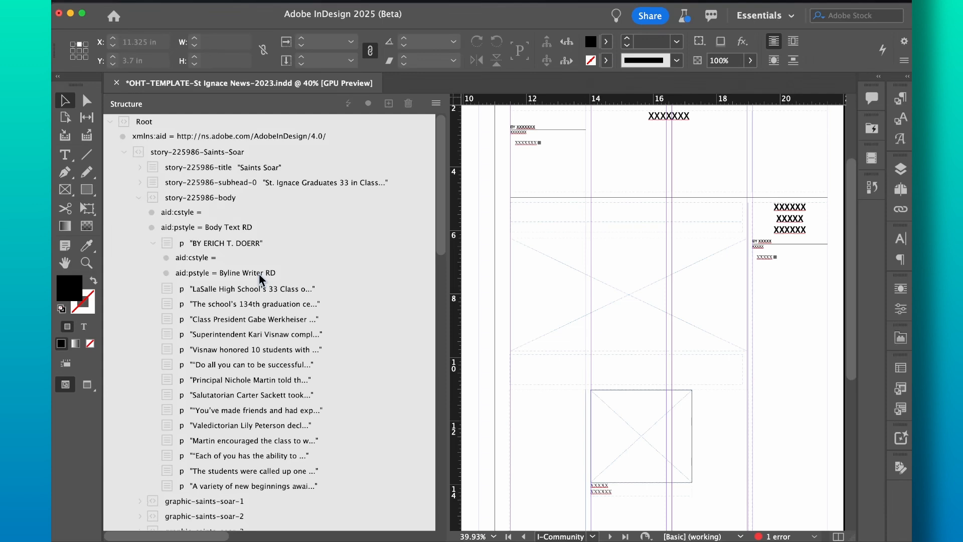
click(153, 243)
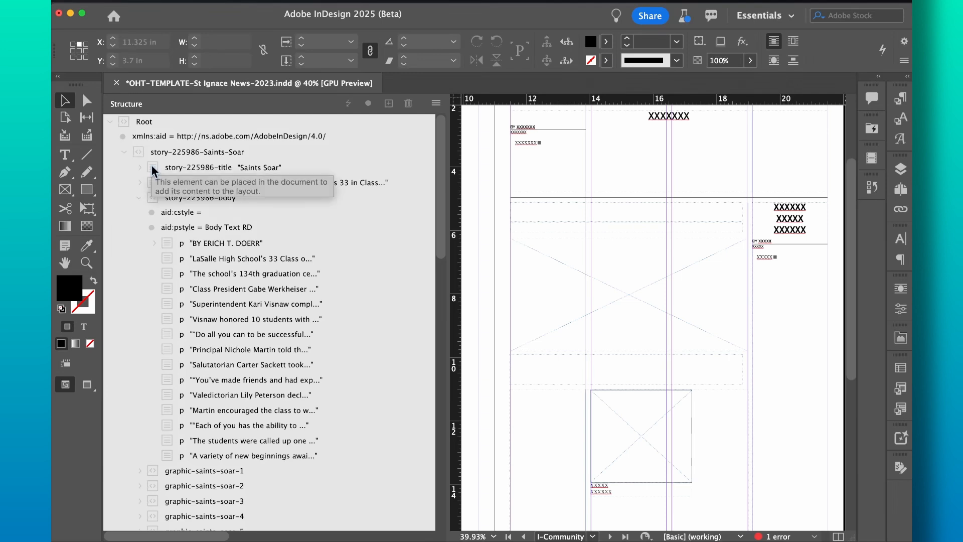
Step: Place the 'Saints Soar' title element into the wide headline frame and check its attributes
drag(152, 170, 638, 212)
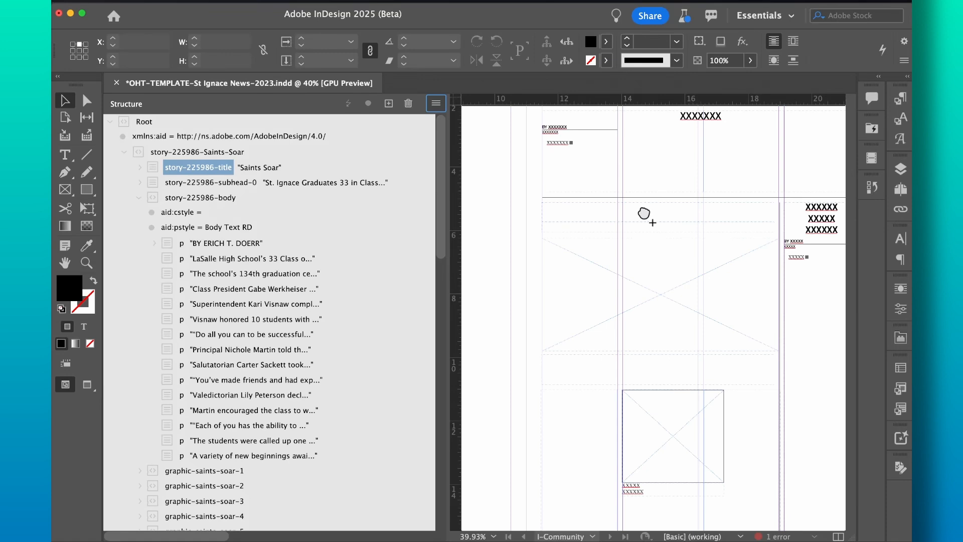
click(642, 210)
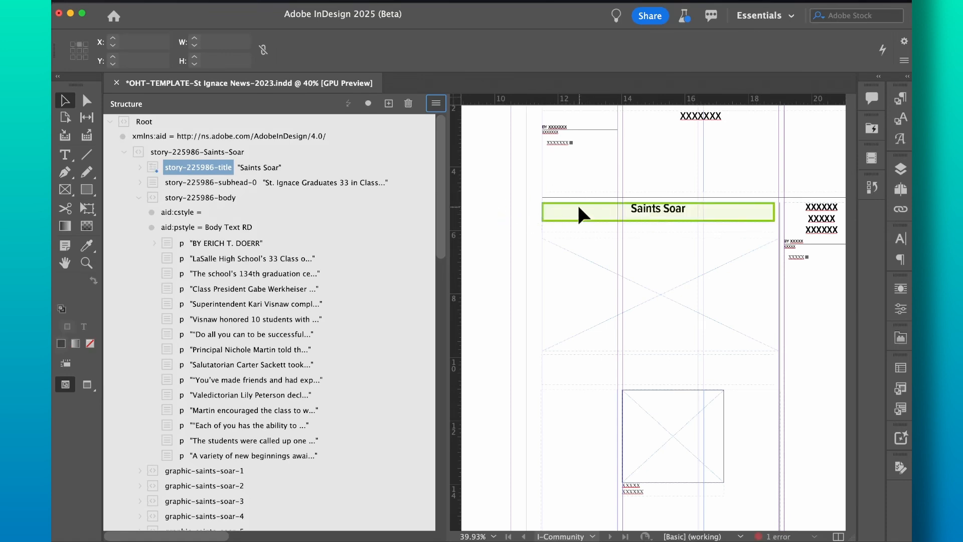
click(376, 1)
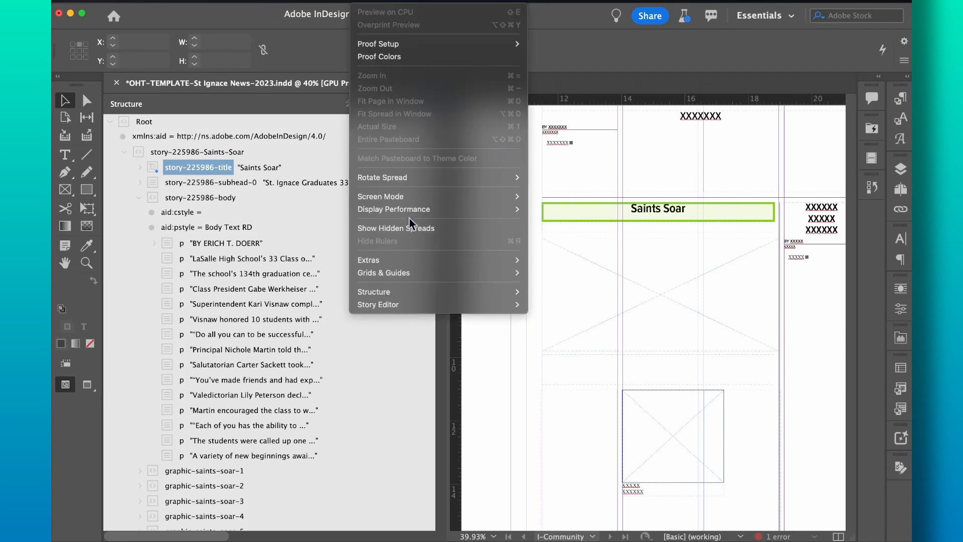
mouse_move(411, 290)
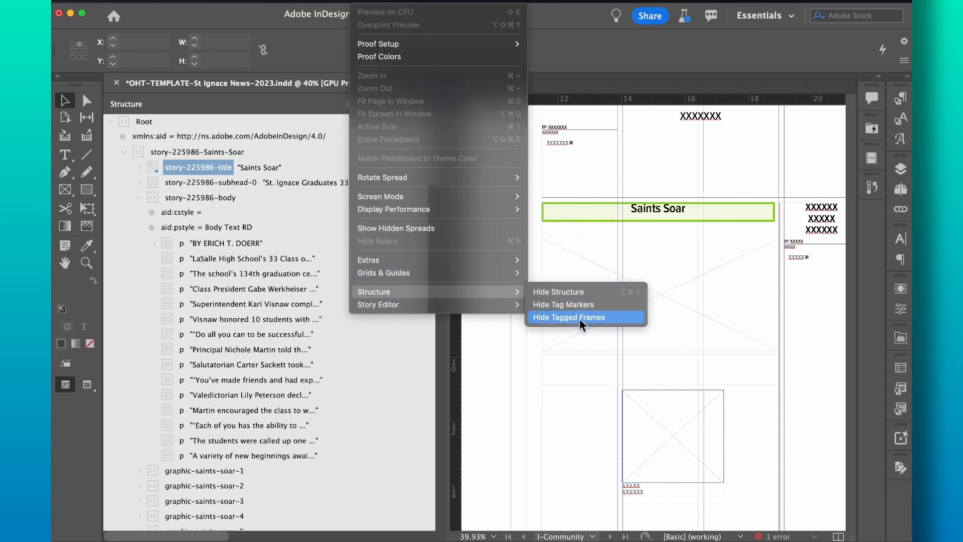
click(580, 240)
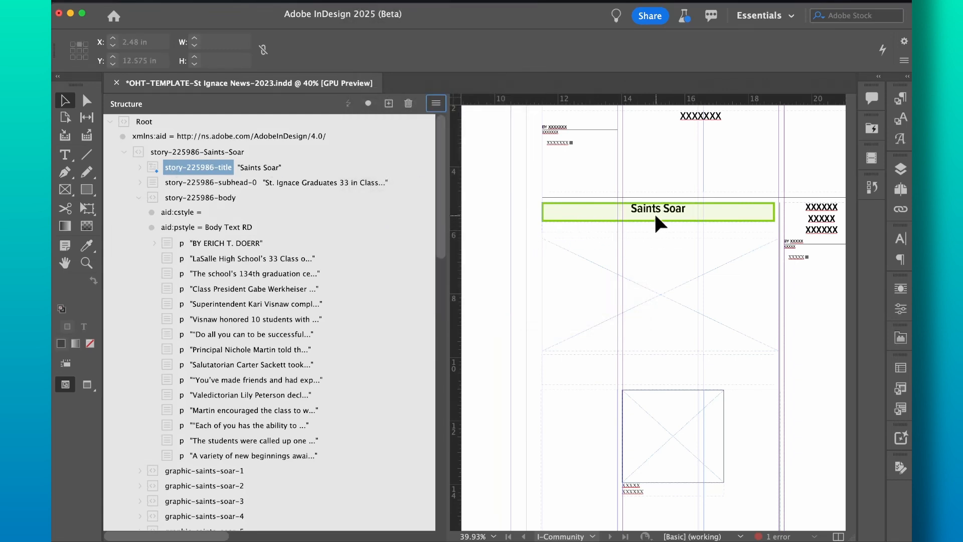
click(141, 168)
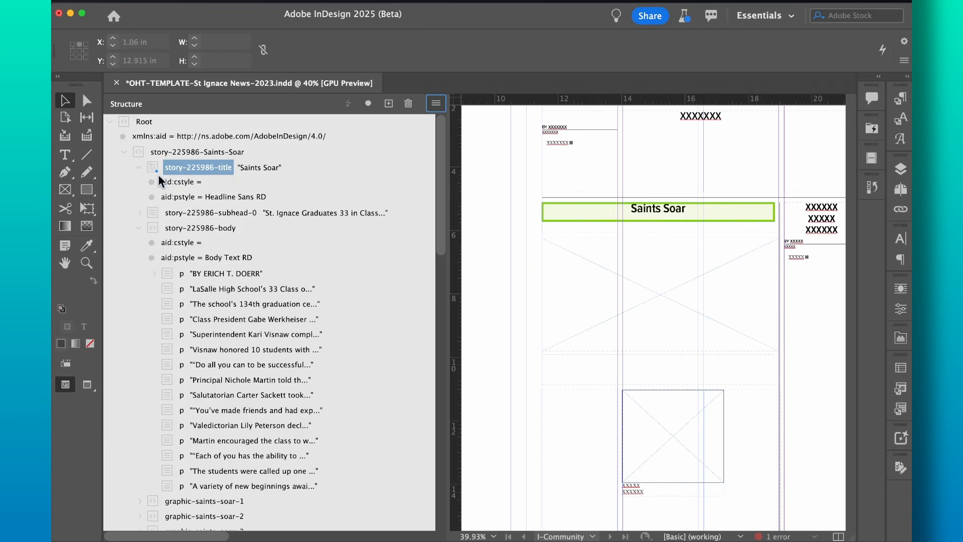
mouse_move(155, 172)
Step: Place the subhead 'St. Ignace Graduates 33 in Class of 2025' in the wide frame under Saints Soar
click(139, 168)
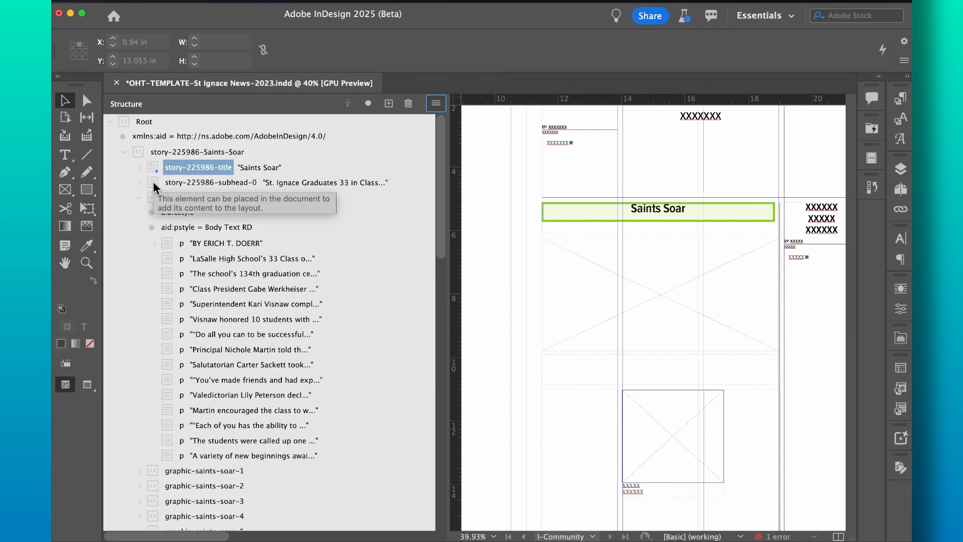
drag(154, 184, 631, 233)
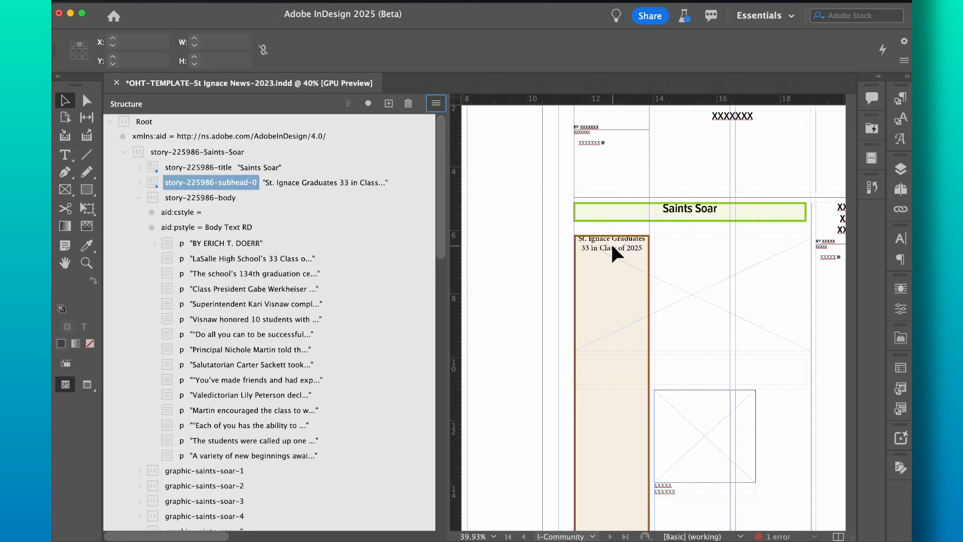
key(super+z)
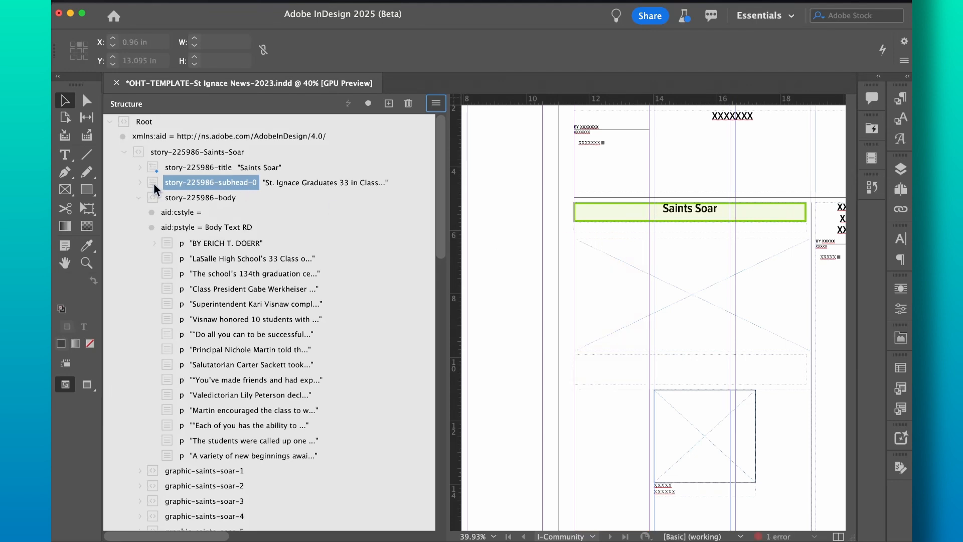
drag(154, 183, 727, 227)
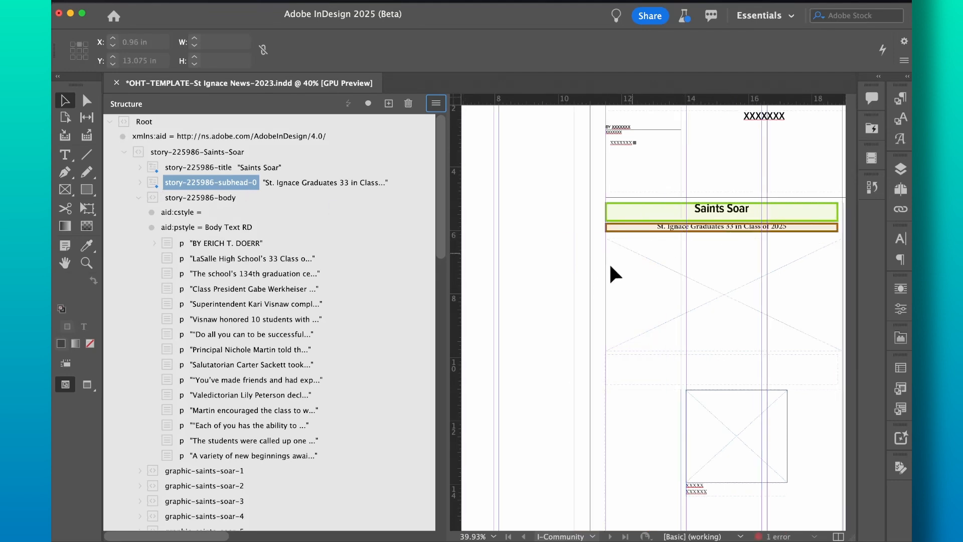
Step: Load the story-225986-body element onto the cursor over the lower part of the page
scroll(532, 309, down, 2)
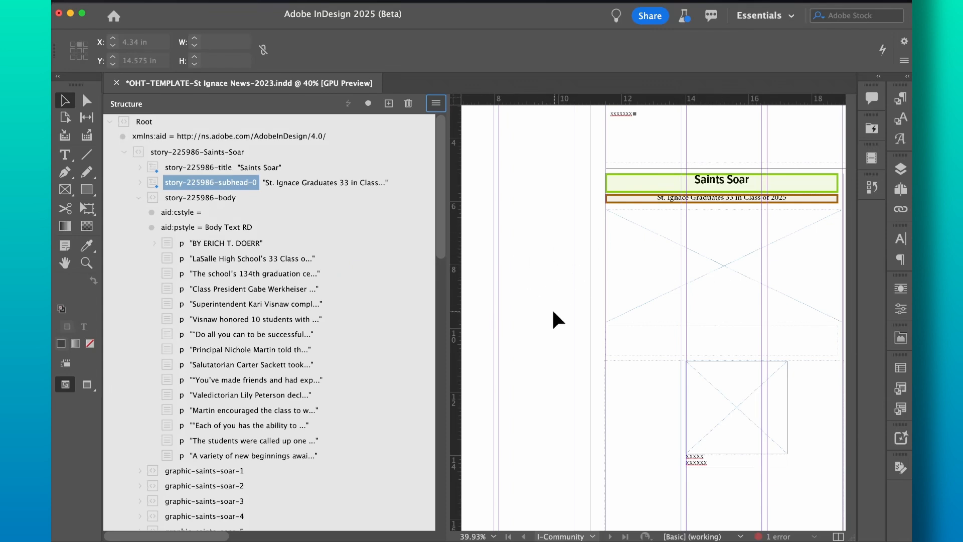
scroll(552, 307, down, 2)
scroll(552, 308, right, 2)
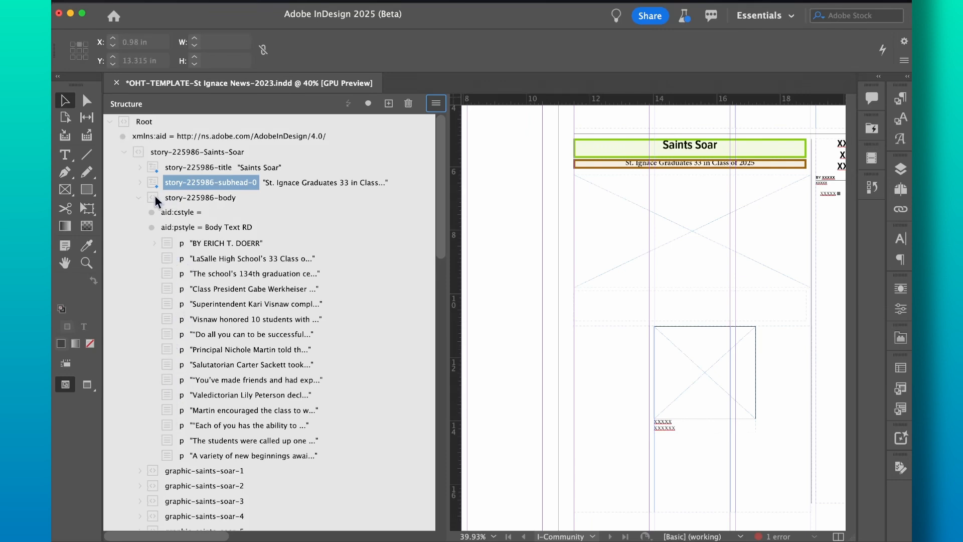
drag(152, 200, 628, 347)
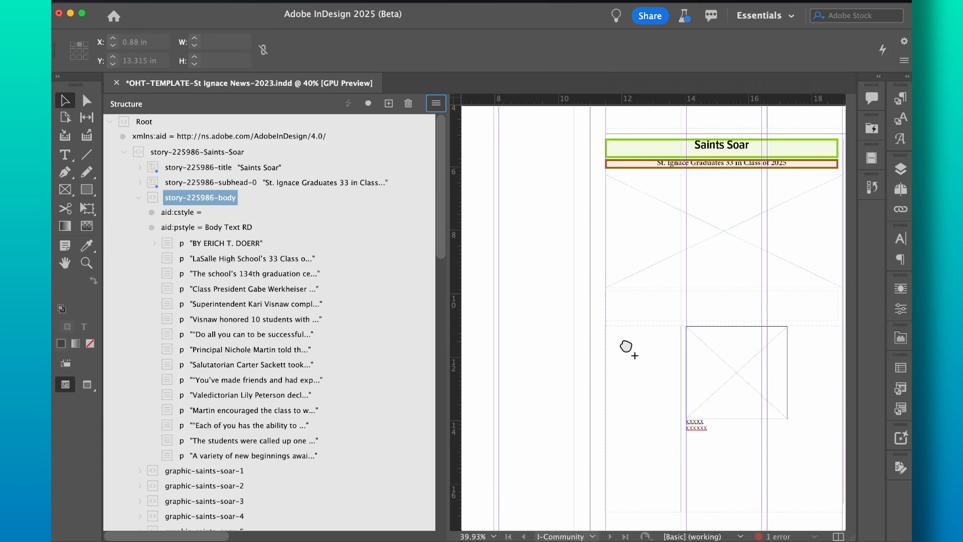
Step: Flow the Saints Soar body story into the empty lower story frame
click(624, 344)
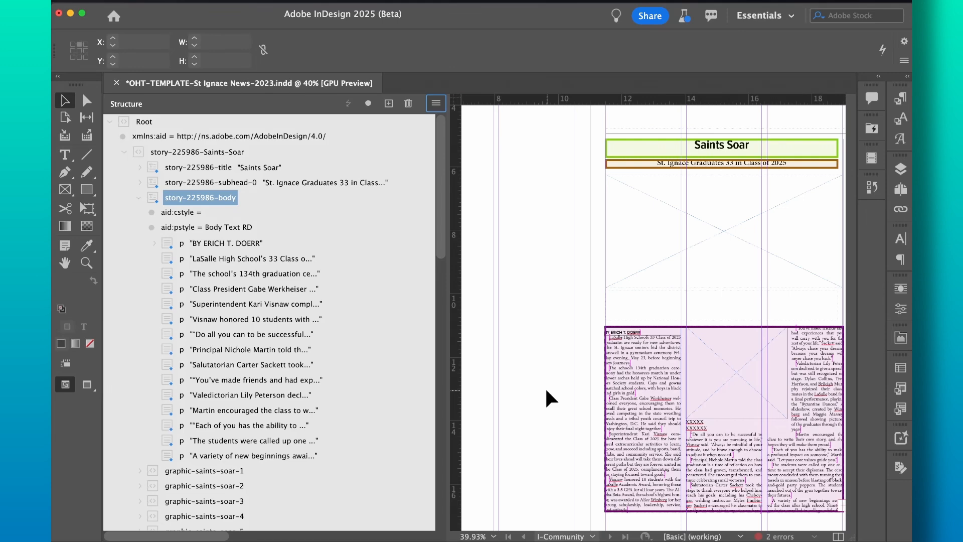
scroll(545, 386, right, 1)
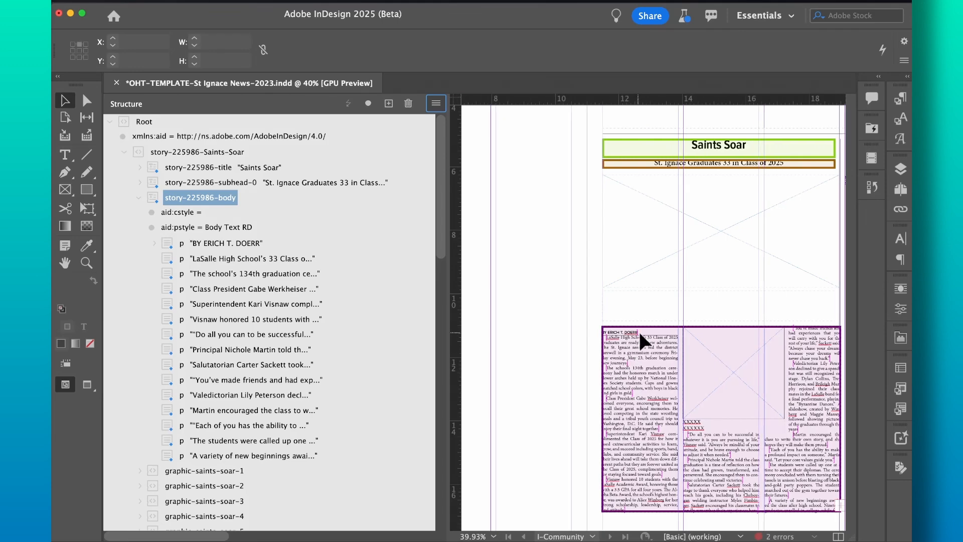
click(621, 331)
scroll(621, 331, up, 5)
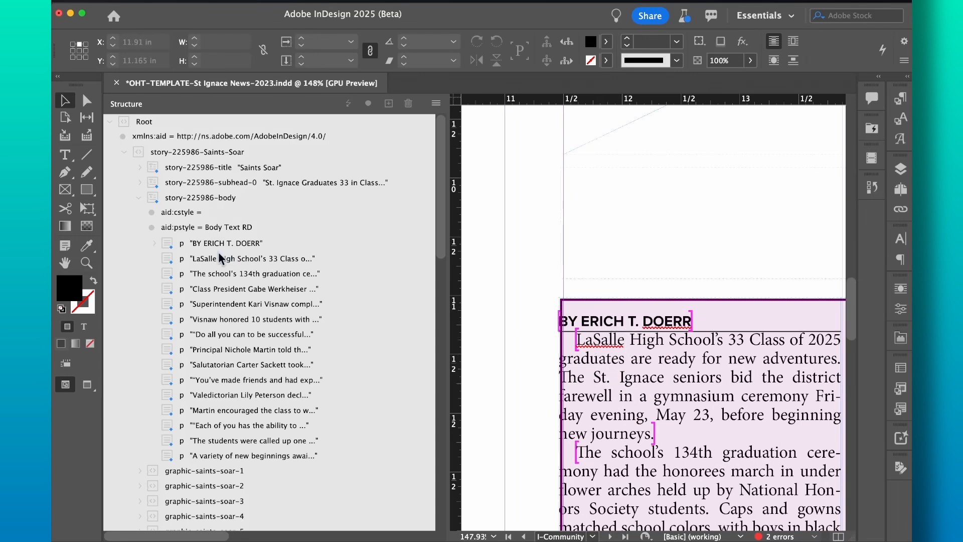
click(154, 243)
click(156, 242)
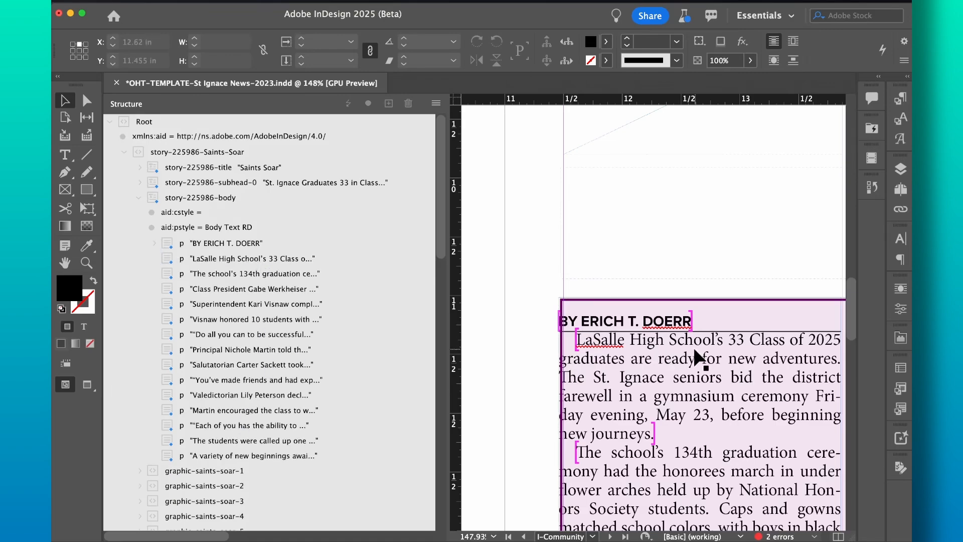
scroll(694, 356, down, 5)
scroll(694, 356, left, 3)
scroll(694, 350, down, 6)
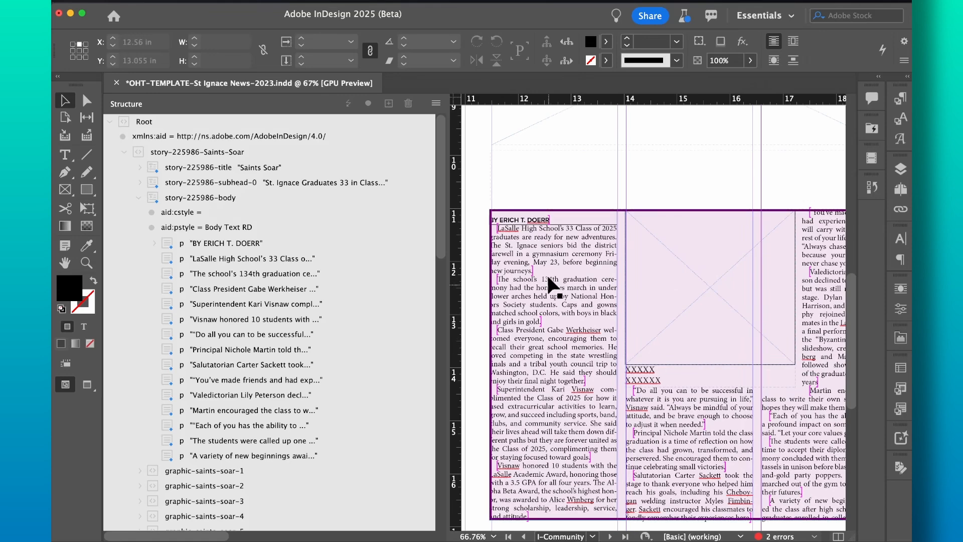
scroll(566, 381, down, 2)
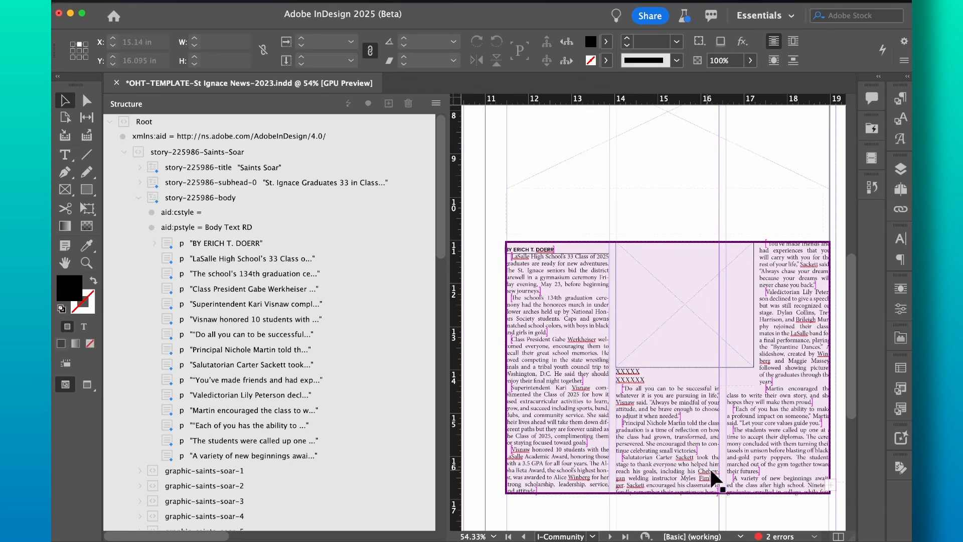
scroll(682, 434, down, 1)
Step: Drag the story frame's bottom edge down to make it 7.24 in tall
click(682, 385)
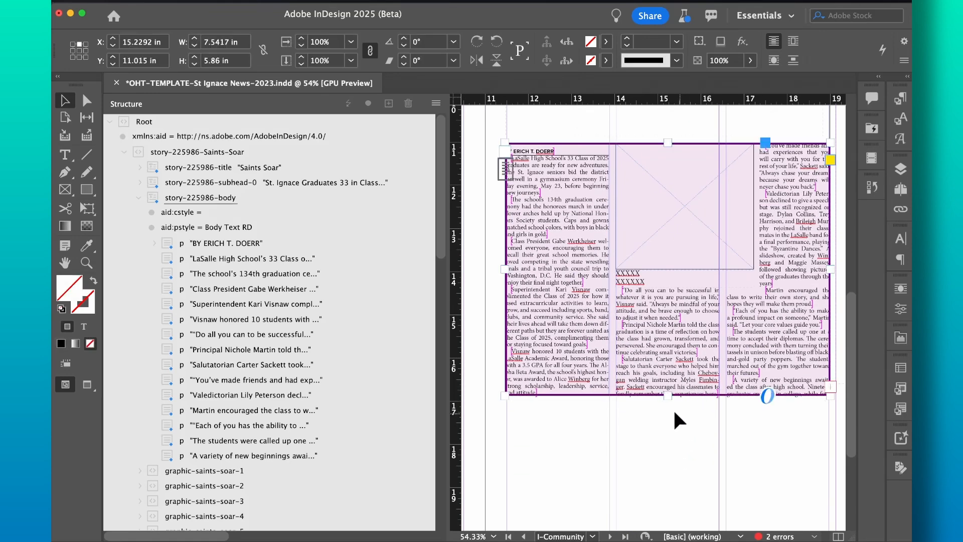
drag(666, 396, 671, 454)
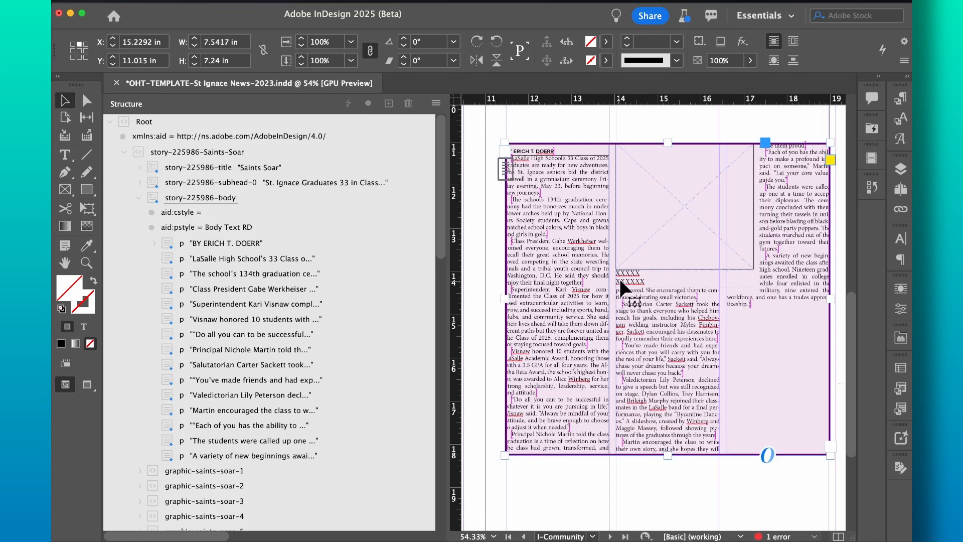
scroll(599, 308, up, 3)
scroll(599, 310, up, 2)
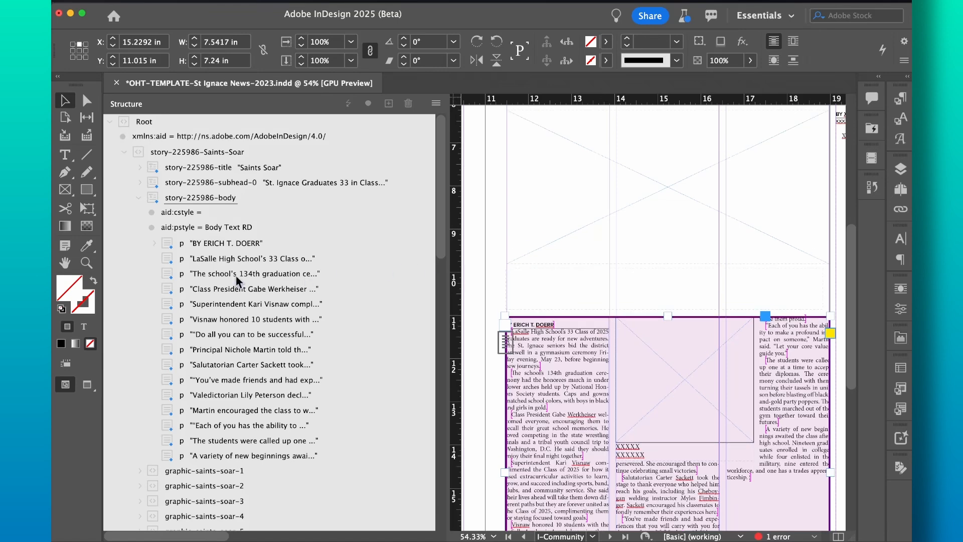
scroll(487, 240, up, 4)
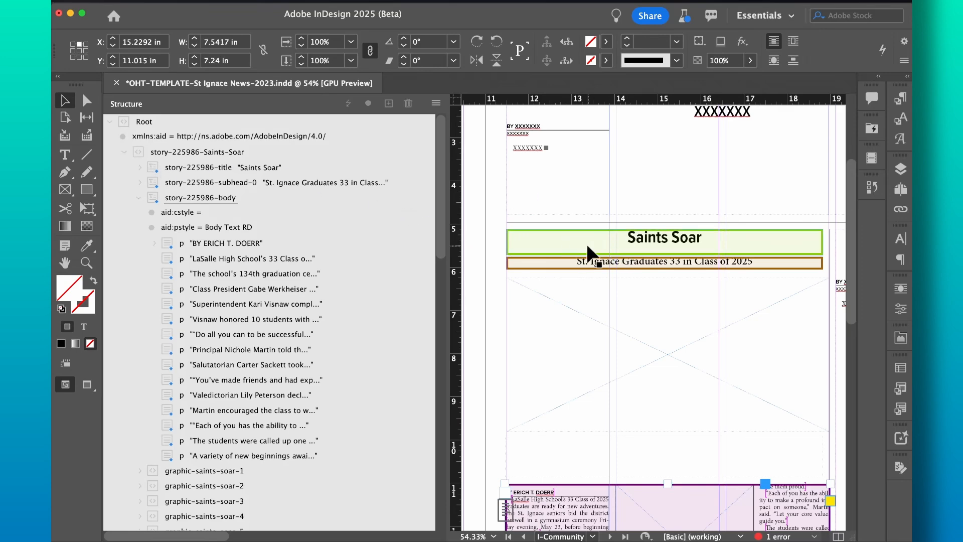
scroll(490, 300, down, 5)
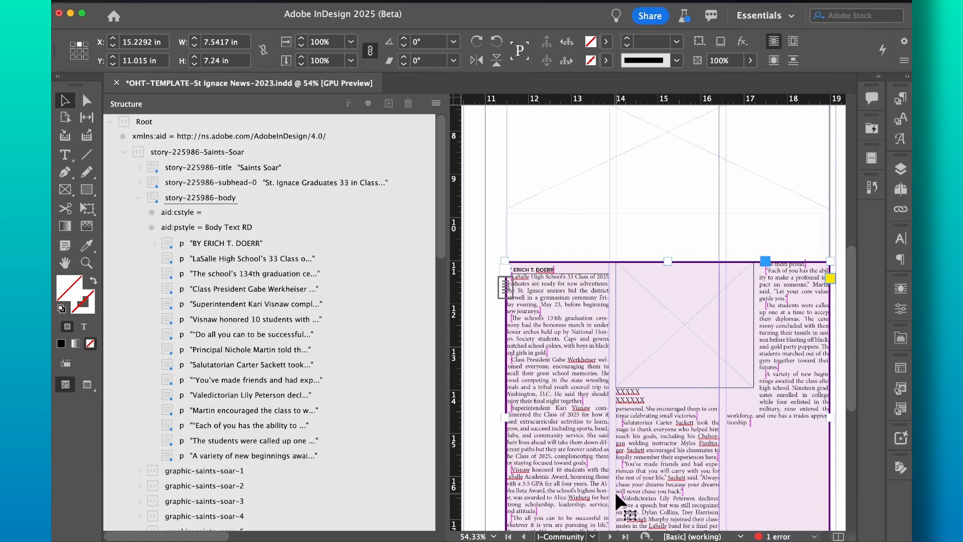
click(154, 243)
click(154, 244)
scroll(489, 346, up, 1)
scroll(291, 348, down, 3)
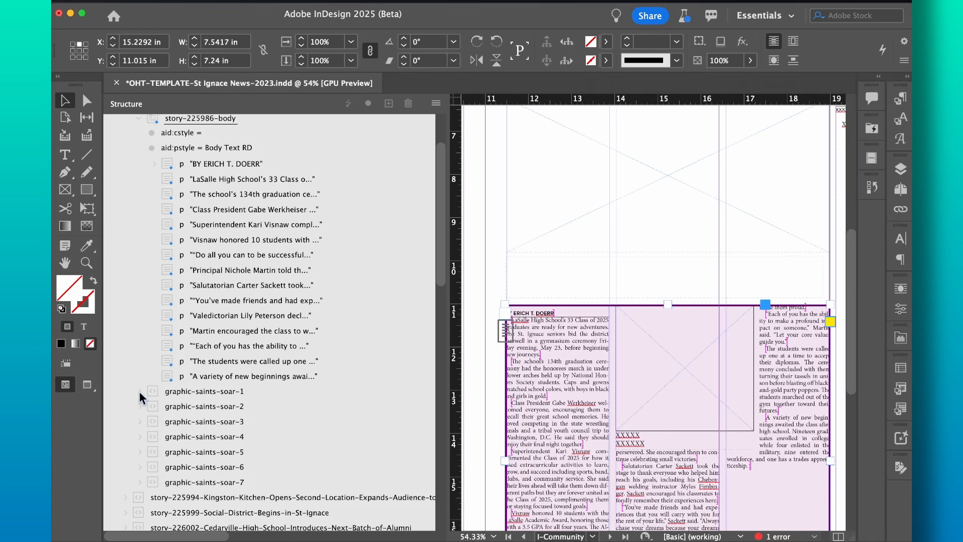
Step: Expand graphic-saints-soar-1 to reveal its image, linked file path and LaSalle caption
click(156, 389)
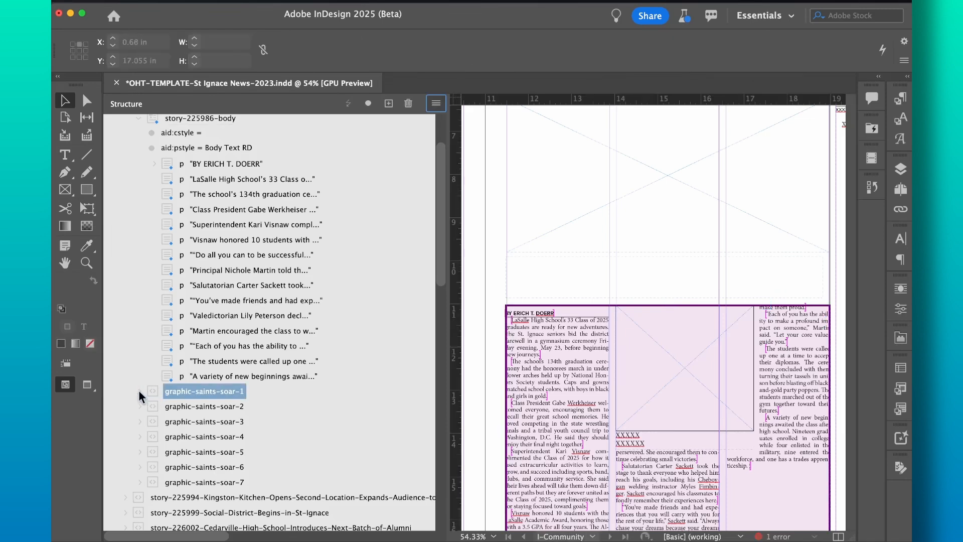
click(139, 391)
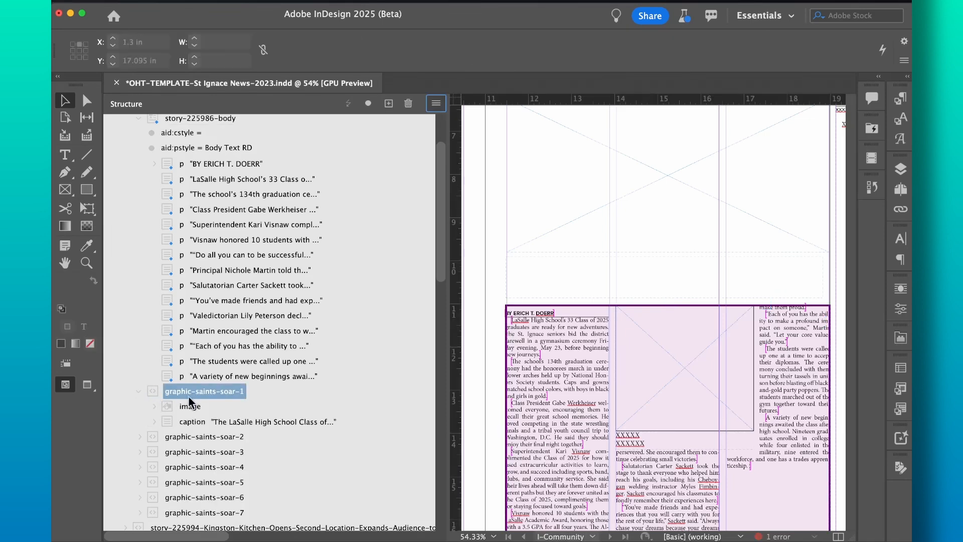
click(154, 406)
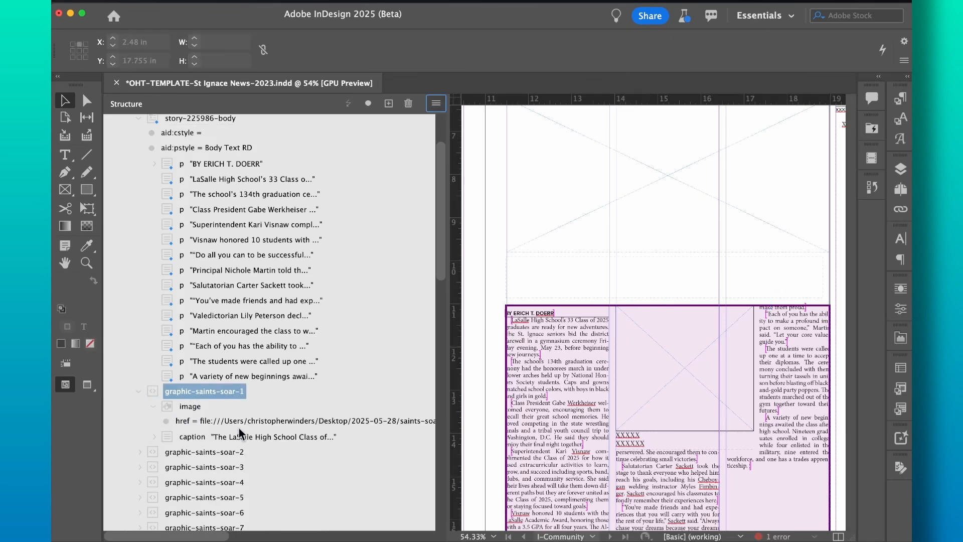
click(153, 406)
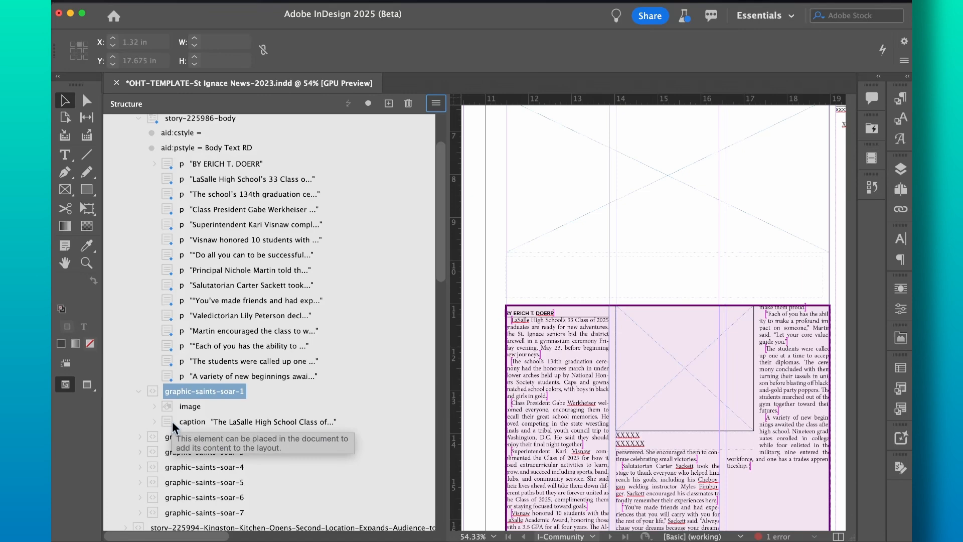
Step: Scroll the canvas to show the whole Community page with its empty photo frame
scroll(481, 251, left, 5)
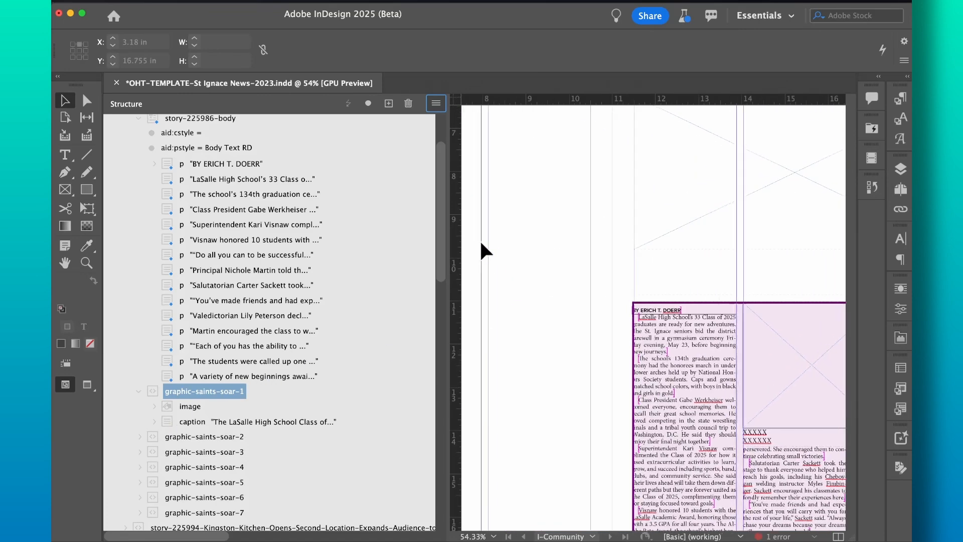
scroll(568, 289, left, 10)
scroll(567, 289, up, 7)
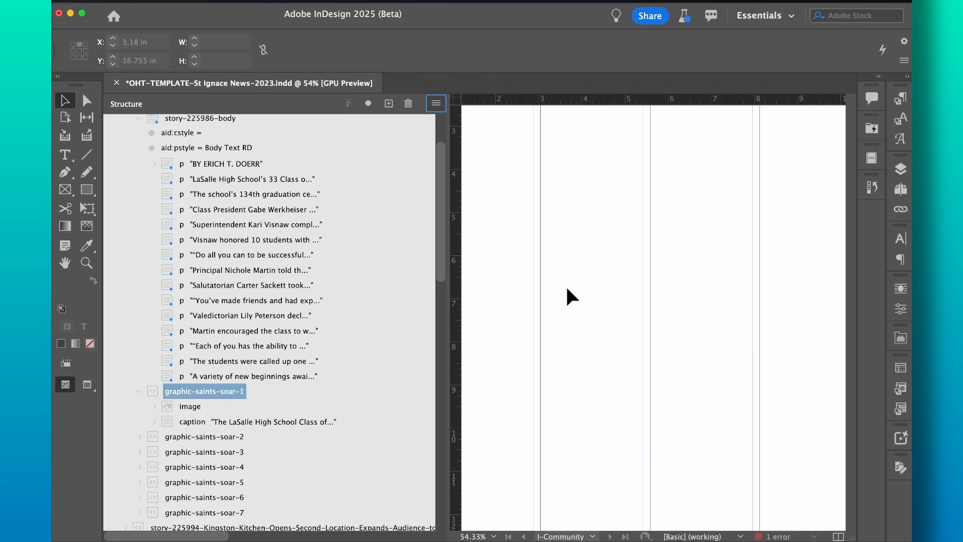
scroll(611, 296, down, 3)
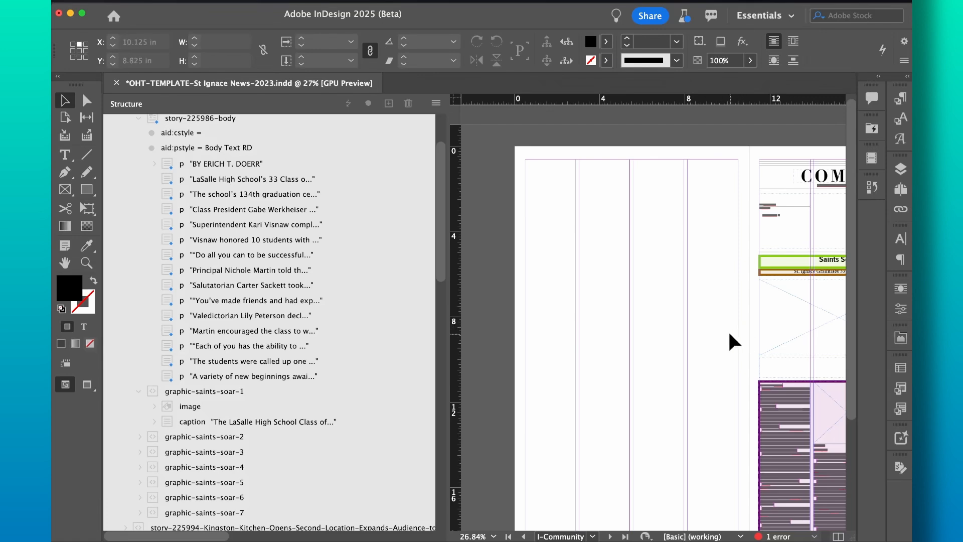
scroll(729, 333, right, 5)
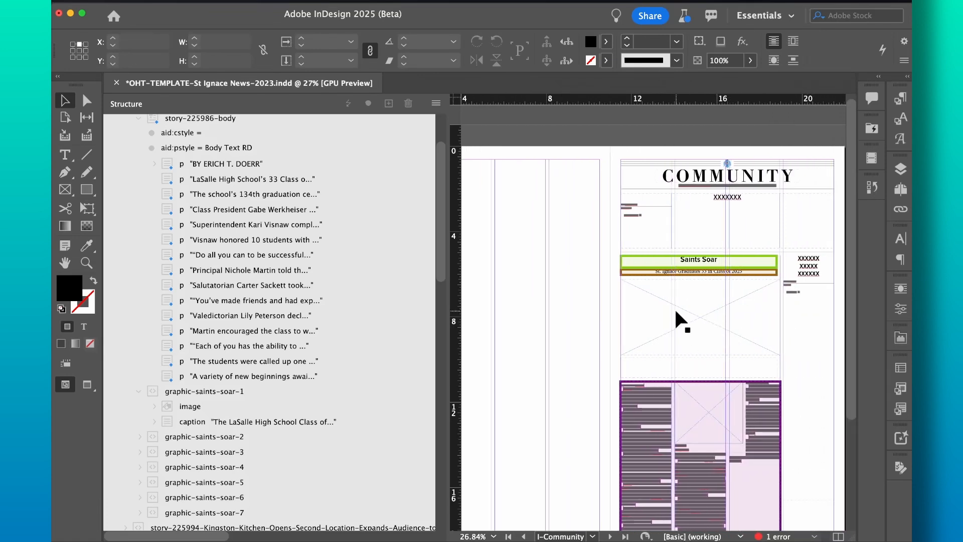
click(652, 317)
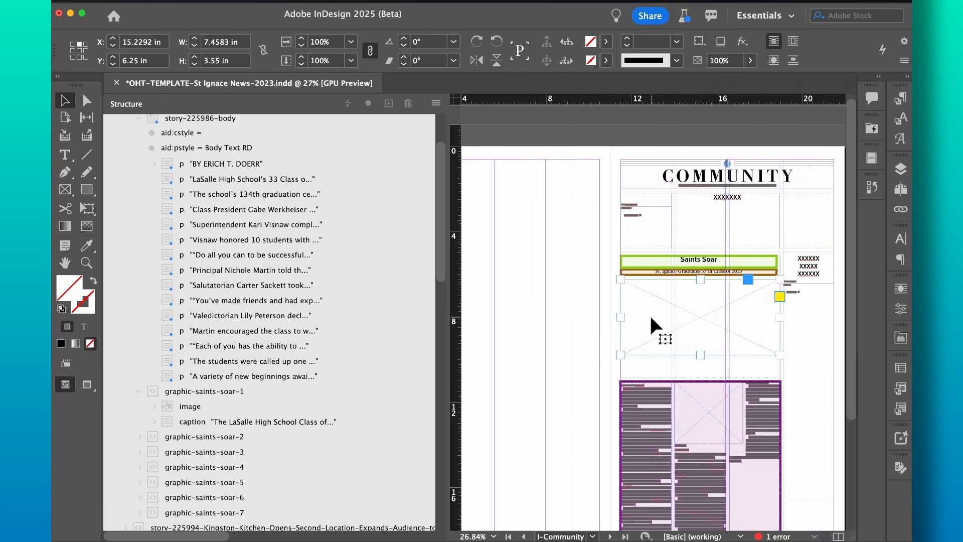
right_click(651, 318)
mouse_move(701, 335)
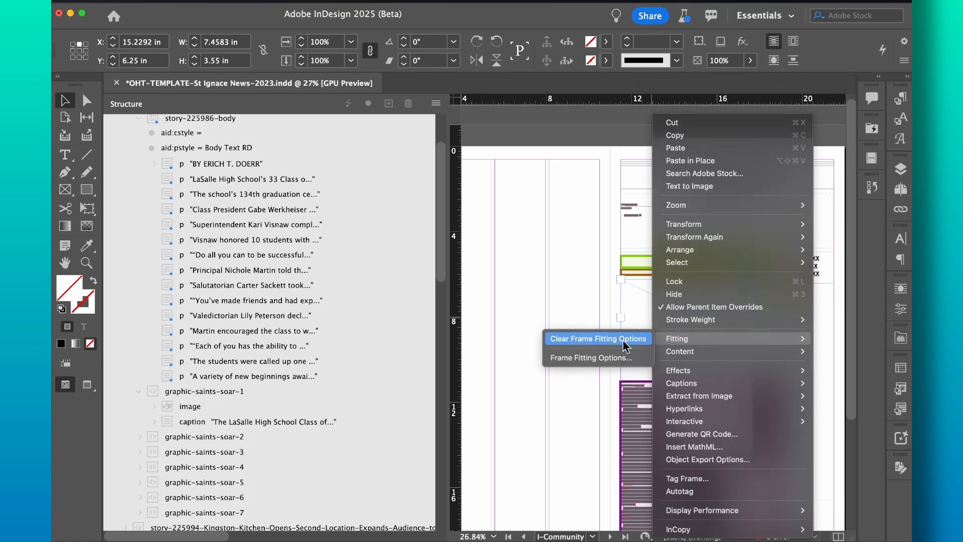
click(612, 359)
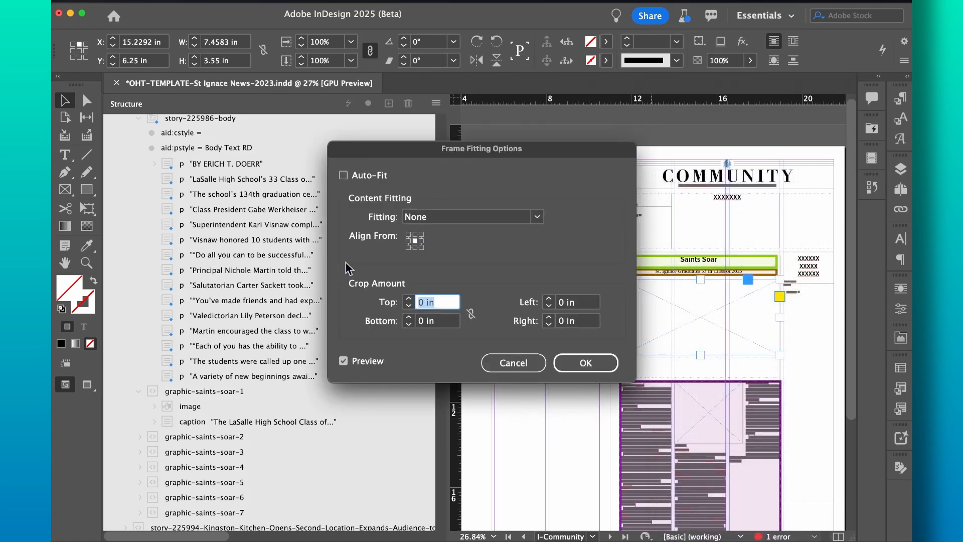
click(513, 362)
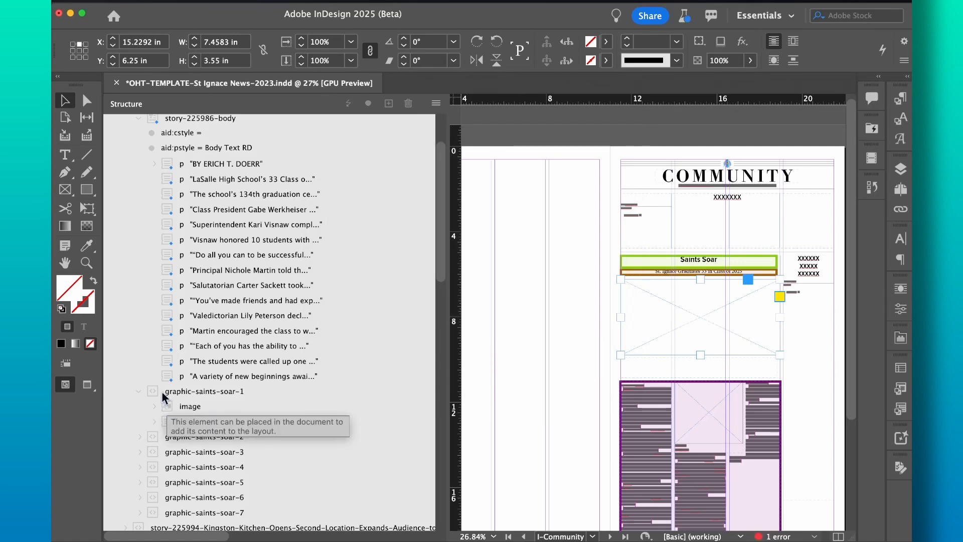
drag(168, 407, 657, 308)
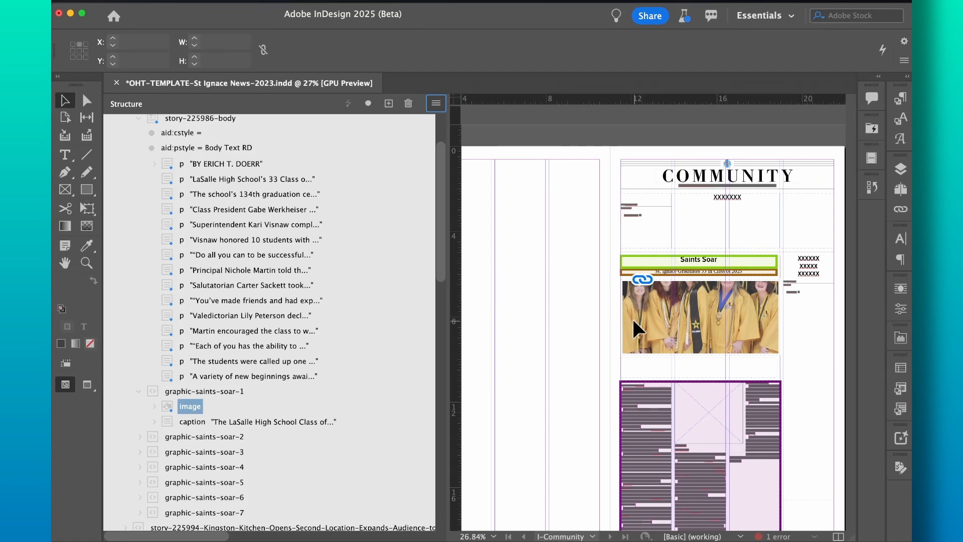
key(cmd+z)
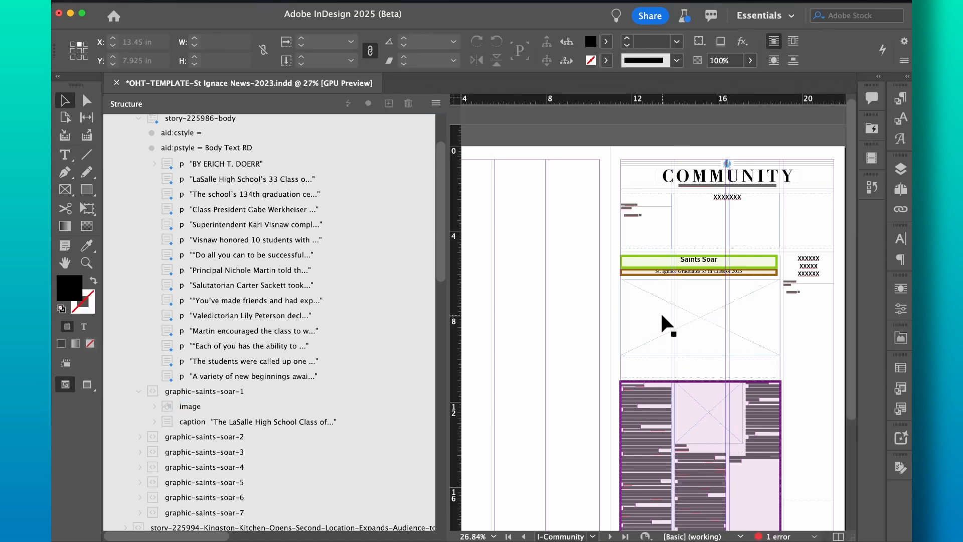
Step: Give the empty photo frame Auto-Fit with Fill Frame Proportionally and a centre reference point
click(661, 316)
right_click(661, 316)
mouse_move(674, 338)
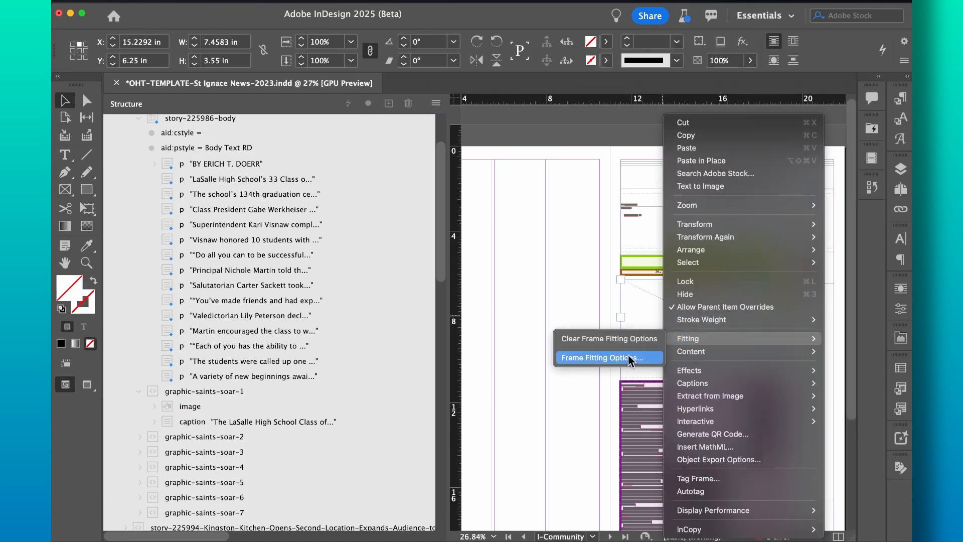
click(628, 357)
click(516, 217)
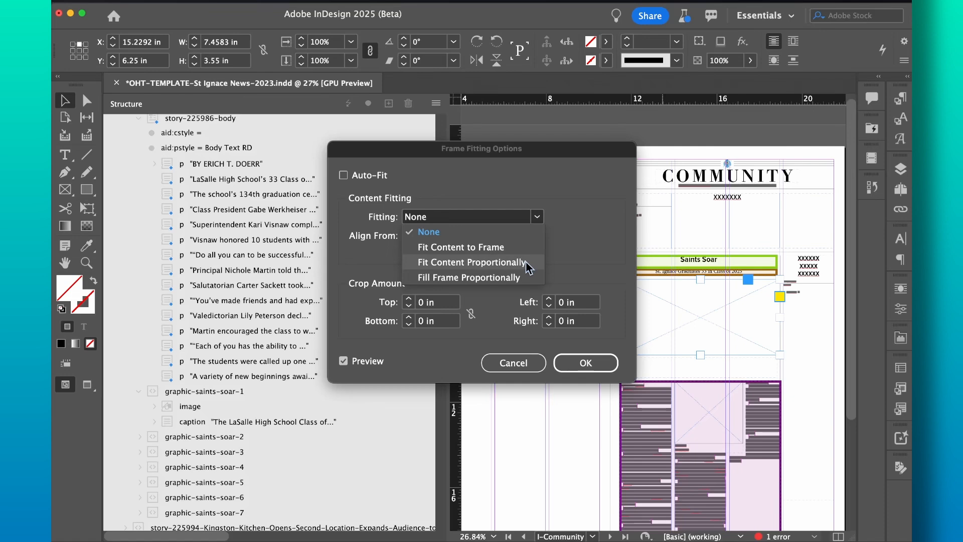
click(521, 262)
click(343, 175)
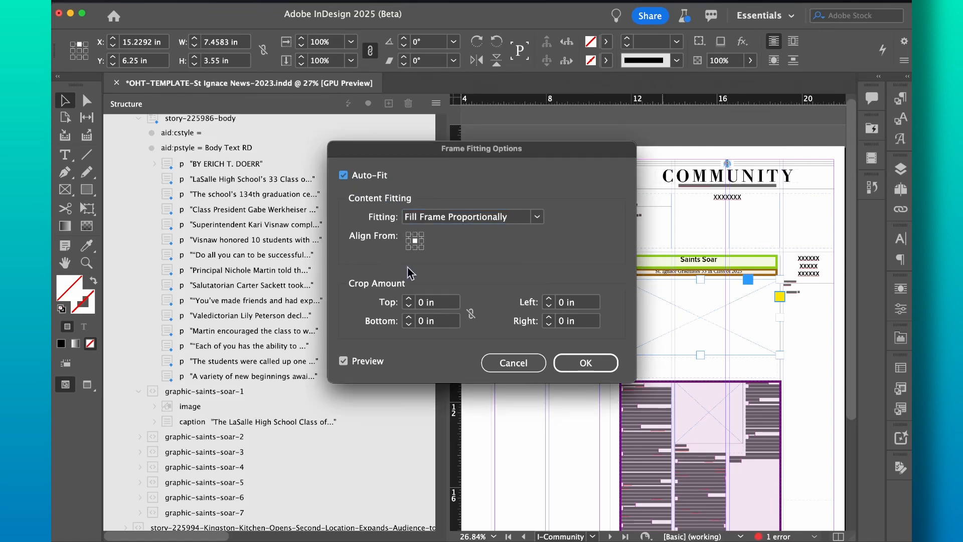
click(415, 241)
click(586, 362)
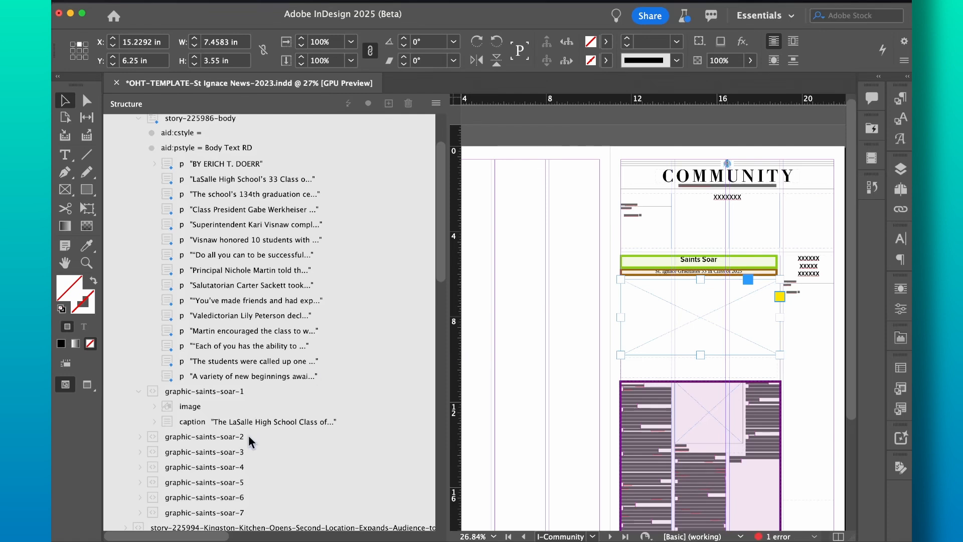
Step: Place the story's image element on the Community page as a large graduation photo frame
click(167, 408)
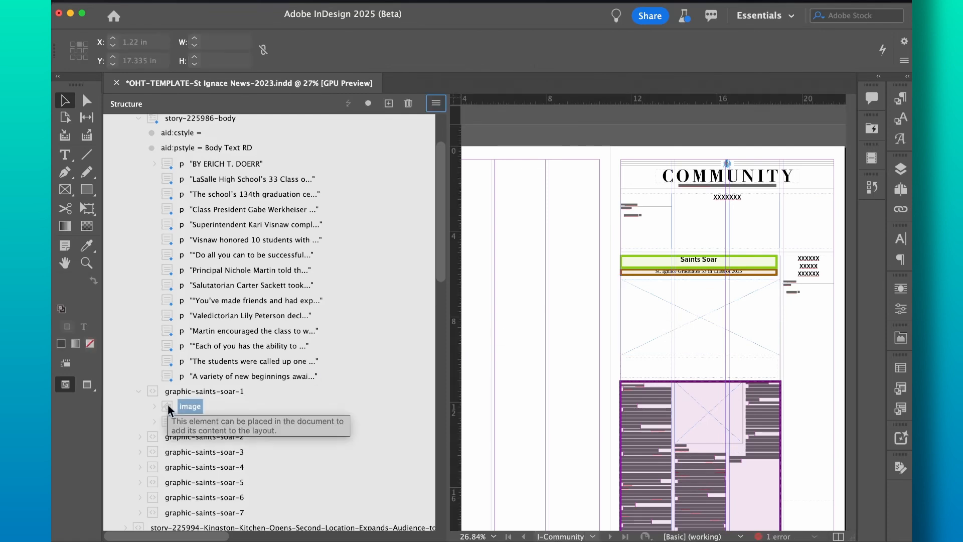
drag(168, 407, 683, 301)
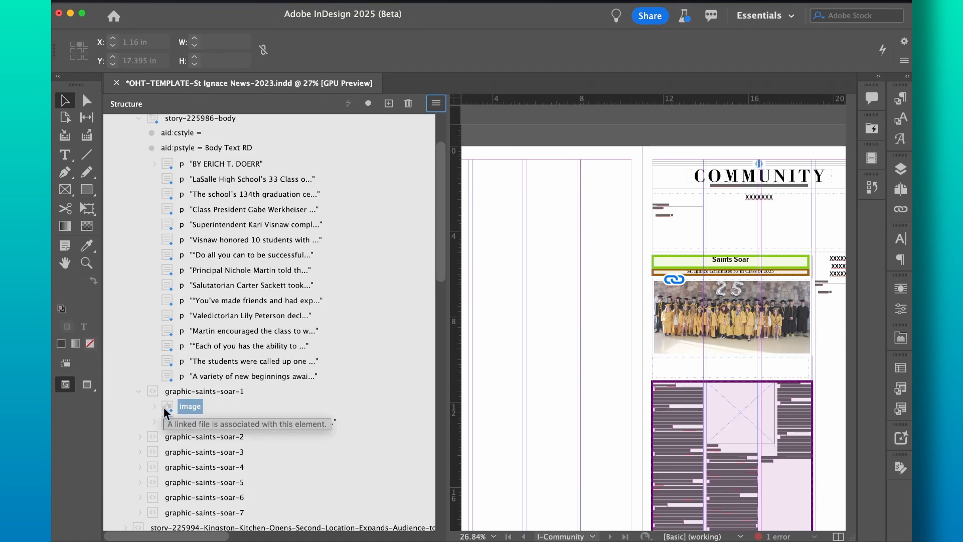
key(super+z)
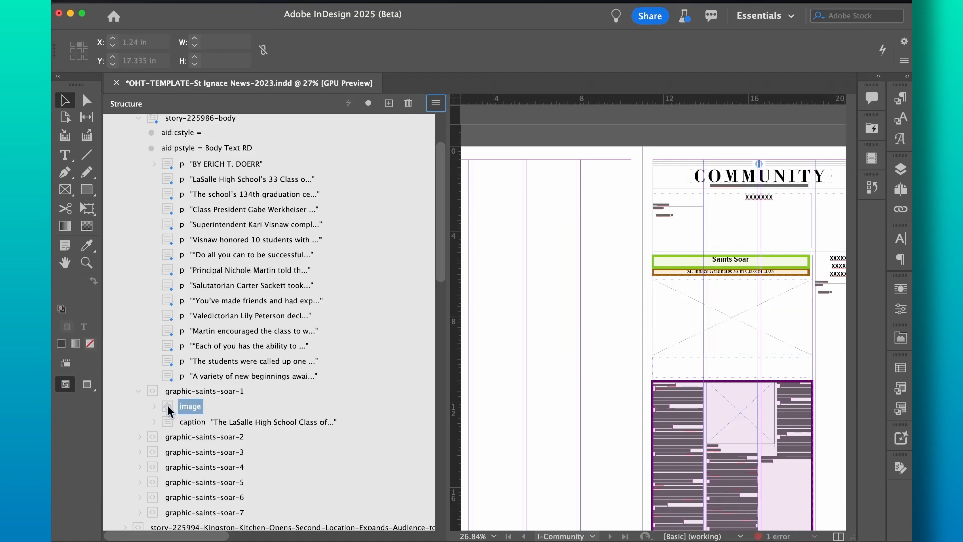
drag(167, 405, 486, 227)
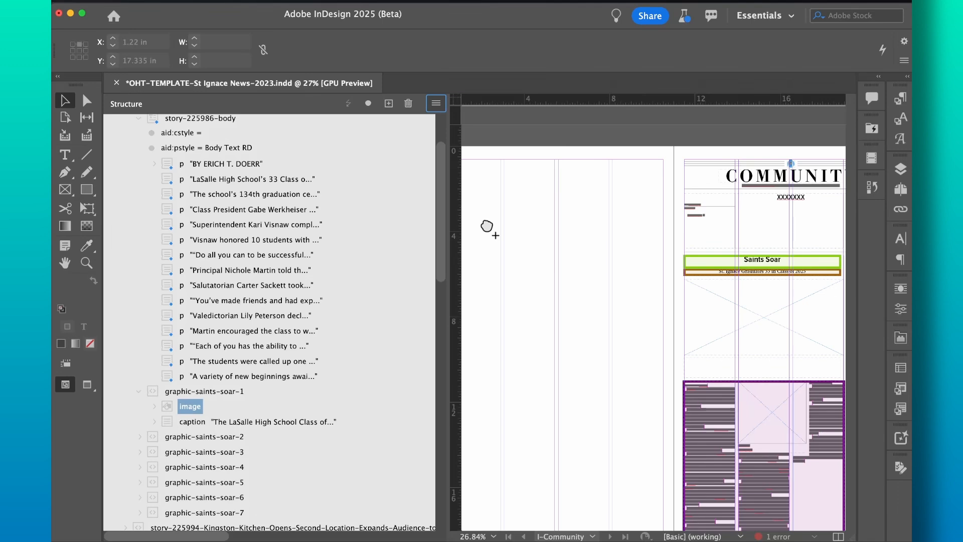
drag(487, 226, 486, 222)
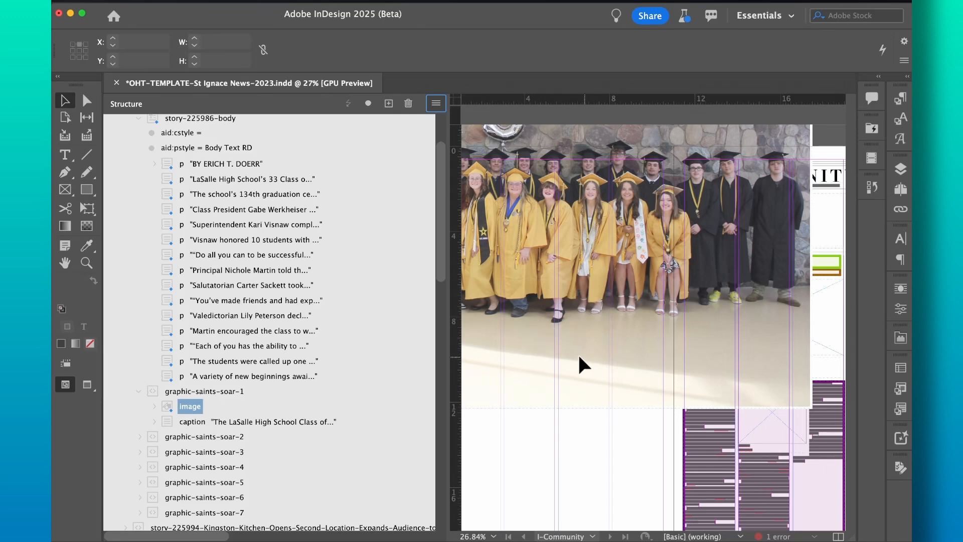
Step: Resize the graduation photo frame to sit below the headline and fit its content proportionally
click(579, 369)
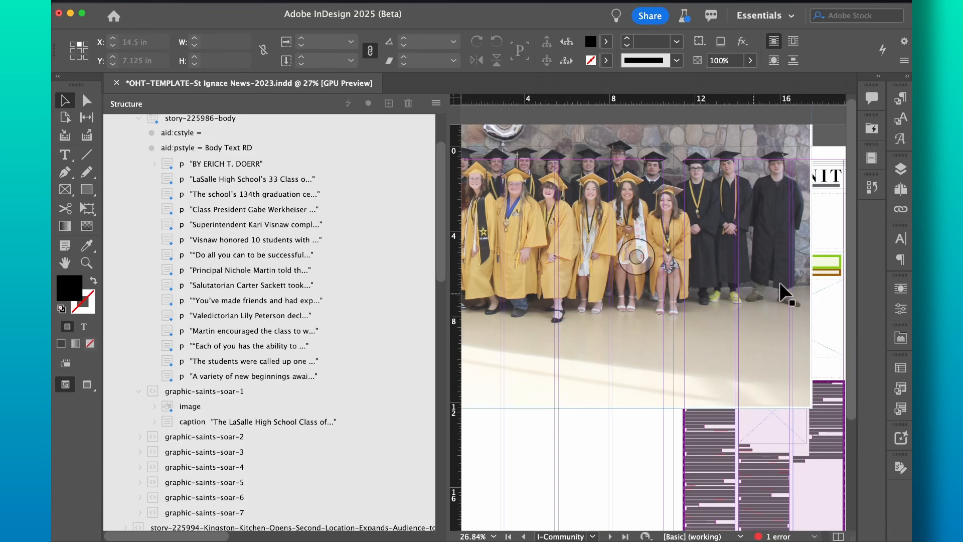
scroll(646, 298, down, 5)
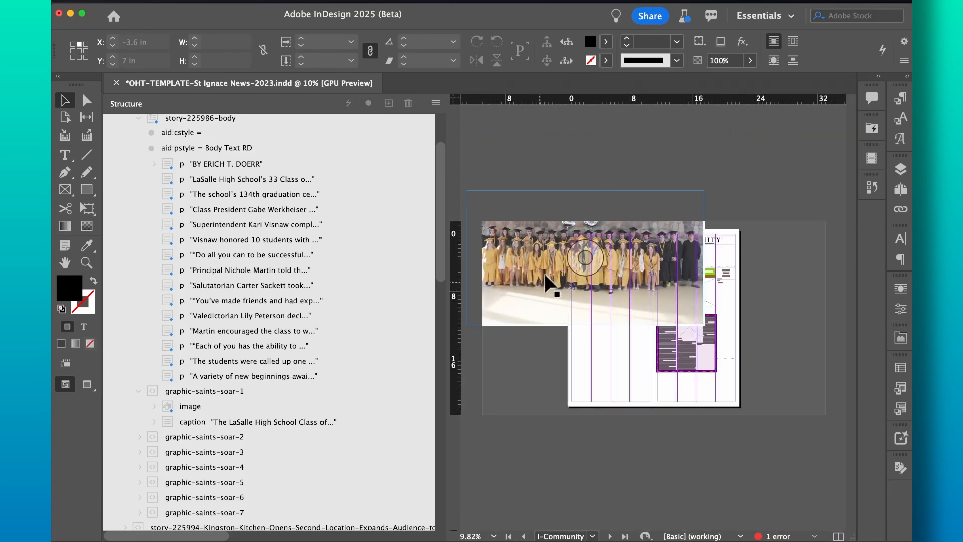
click(539, 317)
drag(466, 190, 610, 277)
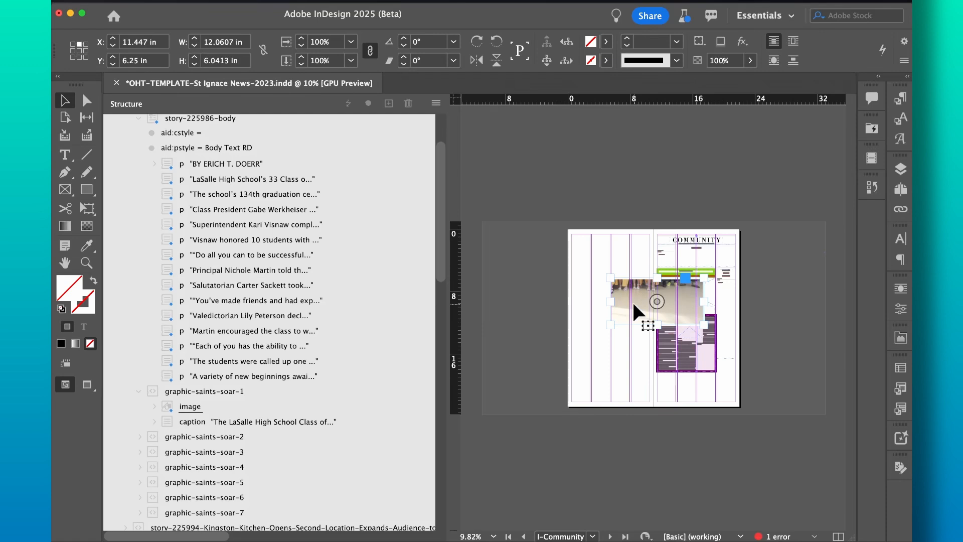
right_click(633, 300)
mouse_move(657, 284)
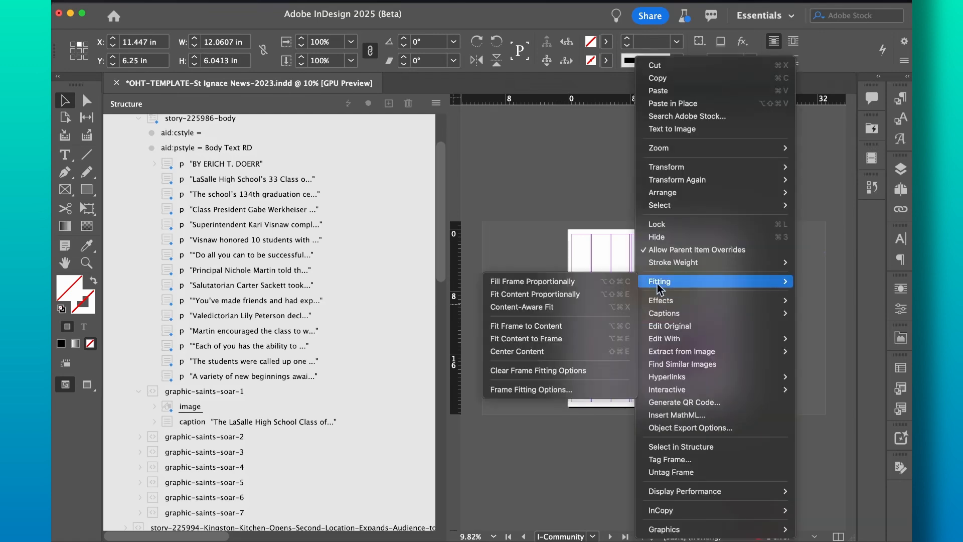
click(604, 296)
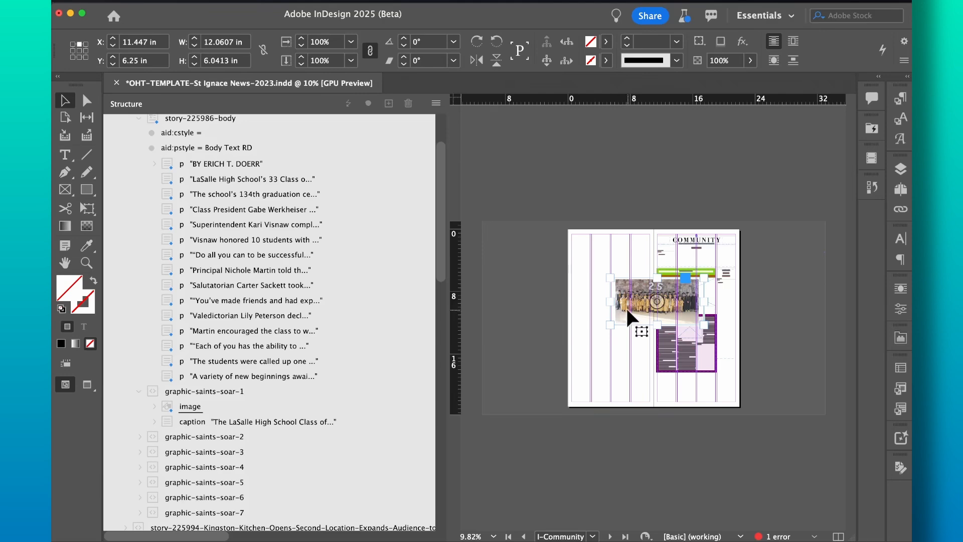
key(super+alt+equal)
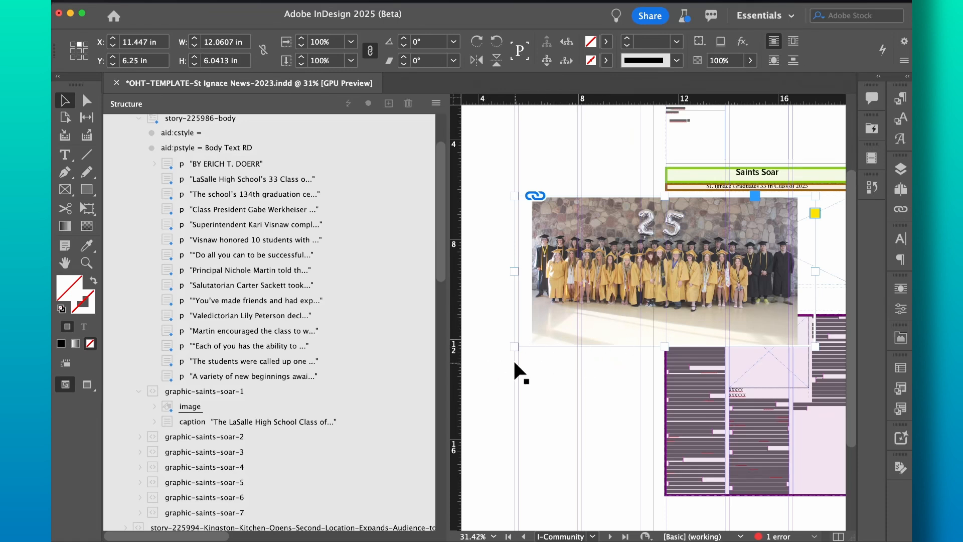
Step: Delete the graduation photo frame and bring the Saints Soar headline area back into view
key(Delete)
scroll(528, 336, left, 3)
scroll(528, 336, down, 1)
scroll(527, 336, down, 1)
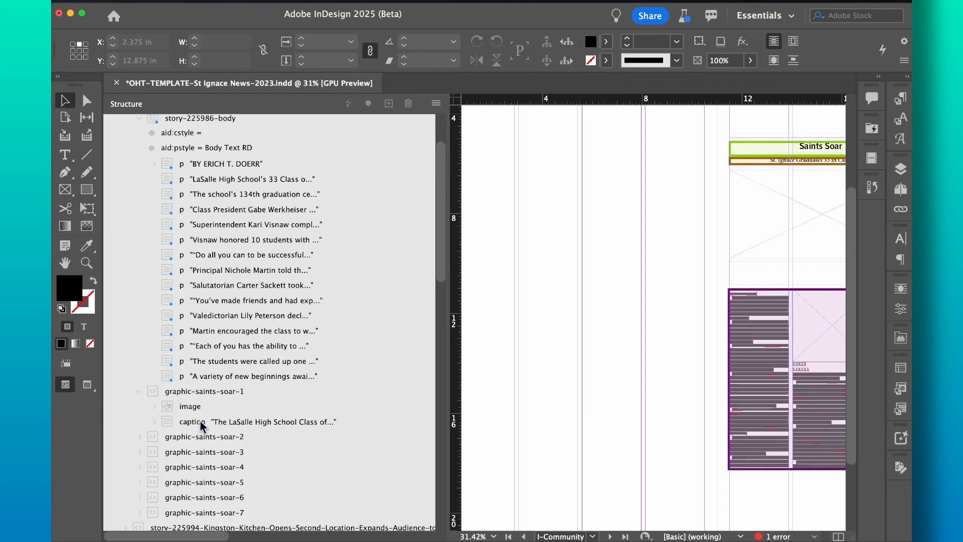
scroll(624, 284, right, 5)
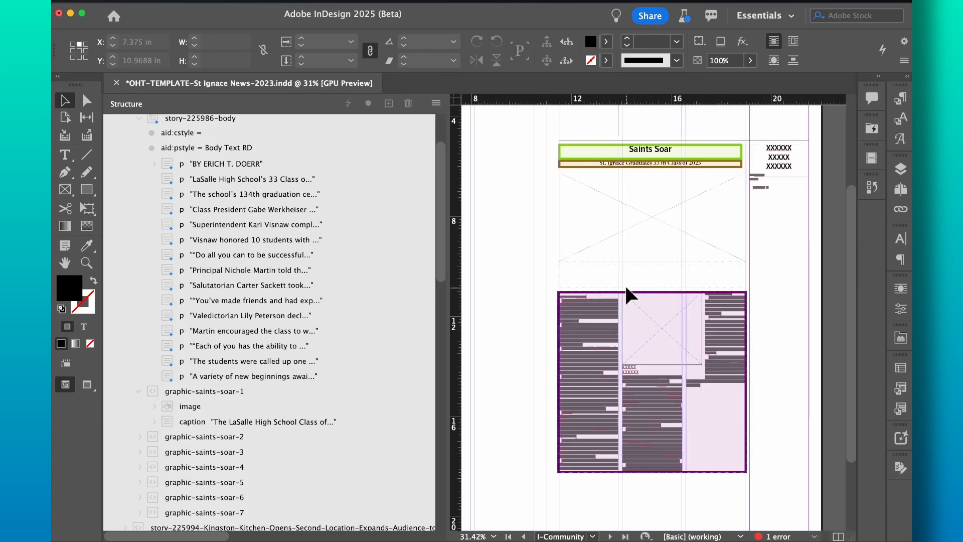
scroll(625, 284, up, 5)
scroll(624, 284, down, 2)
scroll(624, 284, up, 3)
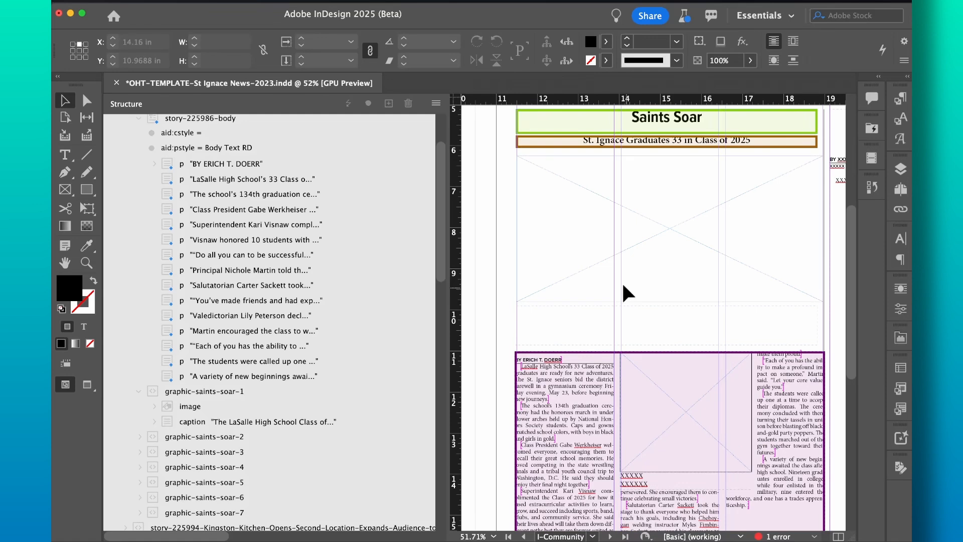
Step: Select the graphic-saints-soar-1 element holding the graduation photo and caption
click(623, 285)
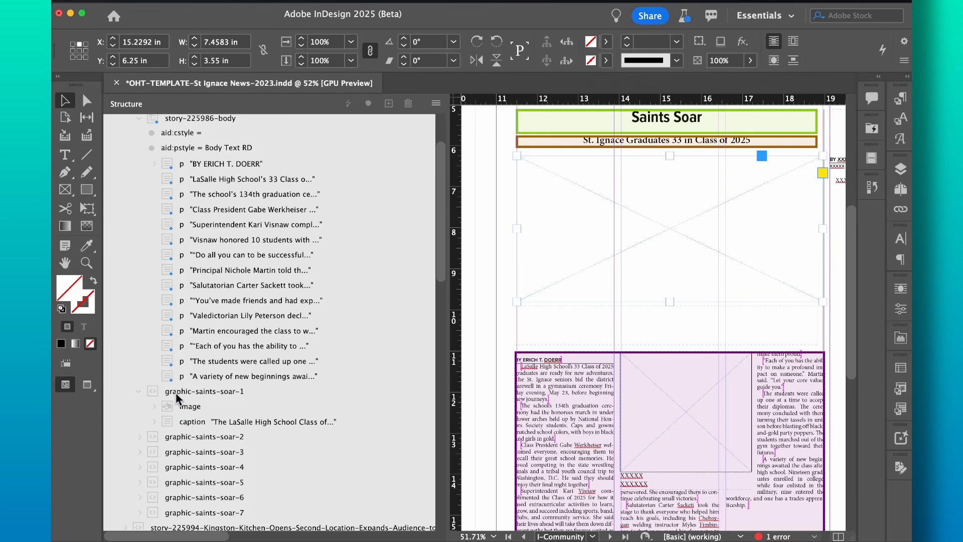
drag(156, 394, 617, 273)
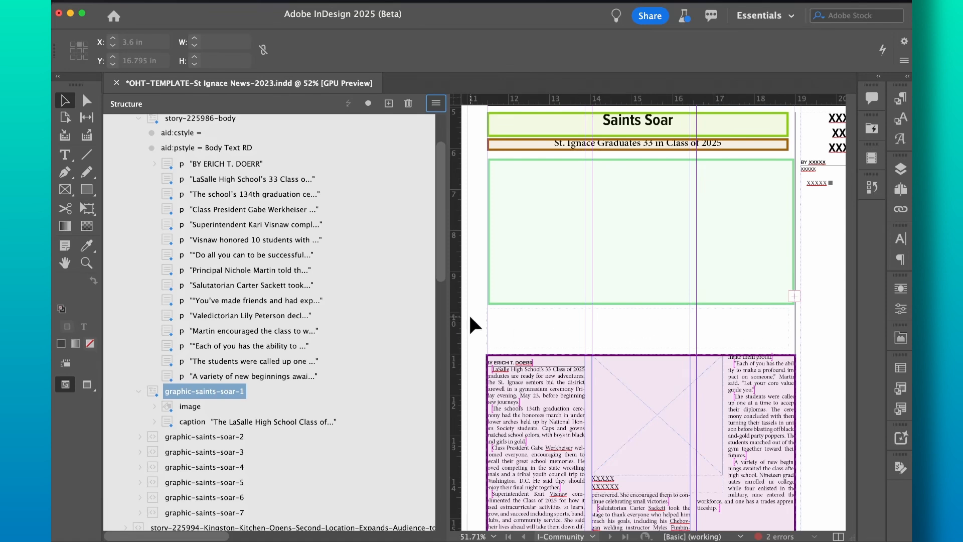
Step: Drop graphic-saints-soar-1 into the left page's first column as a 2.375 in by 21.4261 in frame
scroll(471, 318, left, 5)
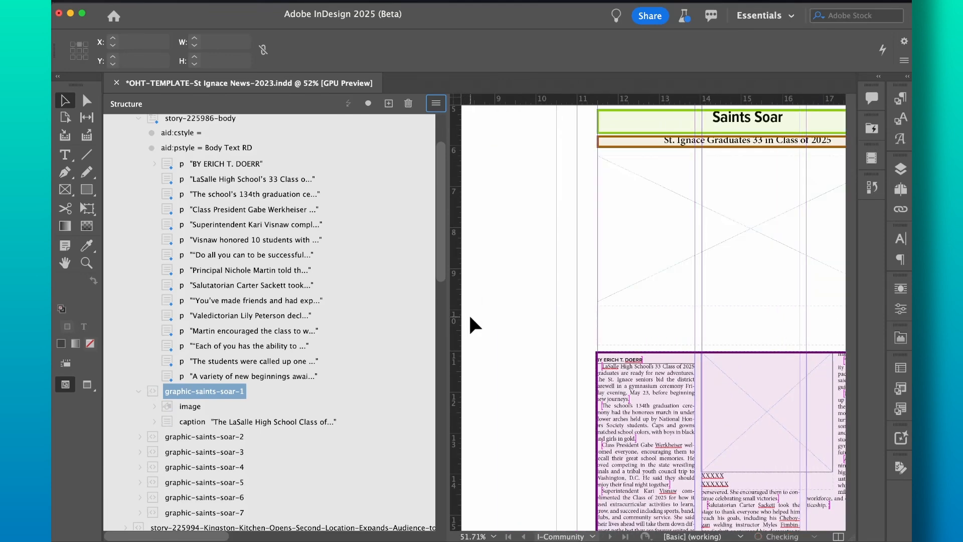
scroll(471, 318, left, 15)
scroll(470, 315, up, 10)
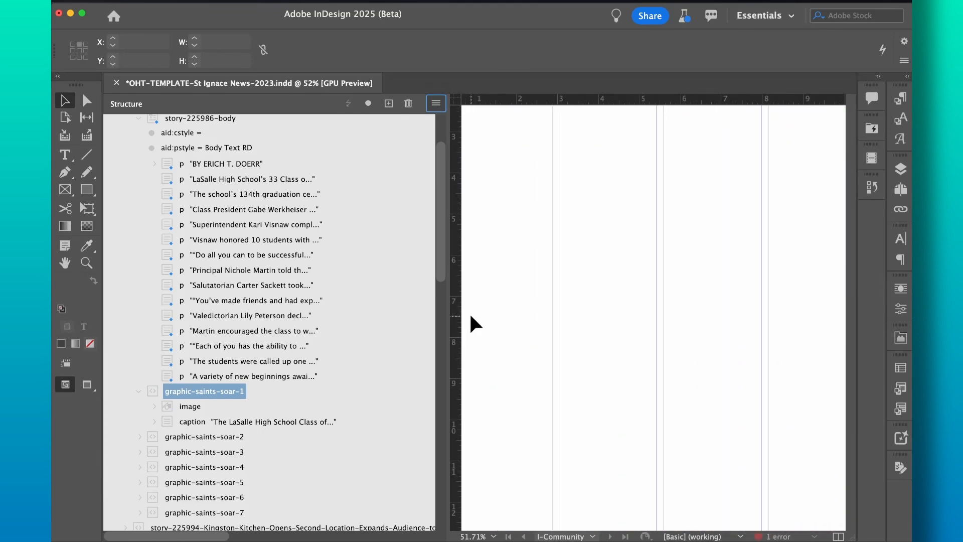
scroll(470, 316, left, 2)
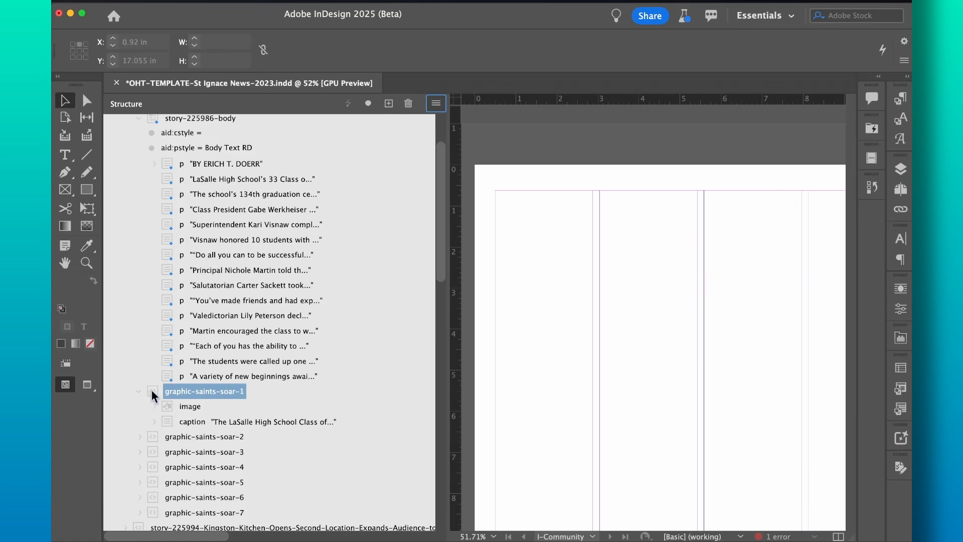
drag(151, 390, 531, 190)
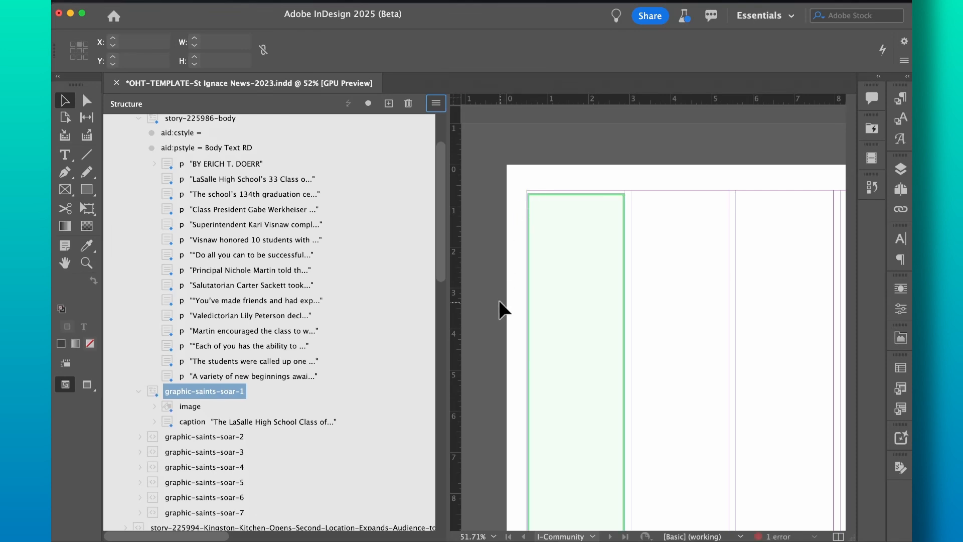
scroll(498, 307, down, 8)
scroll(499, 306, down, 3)
scroll(500, 306, up, 15)
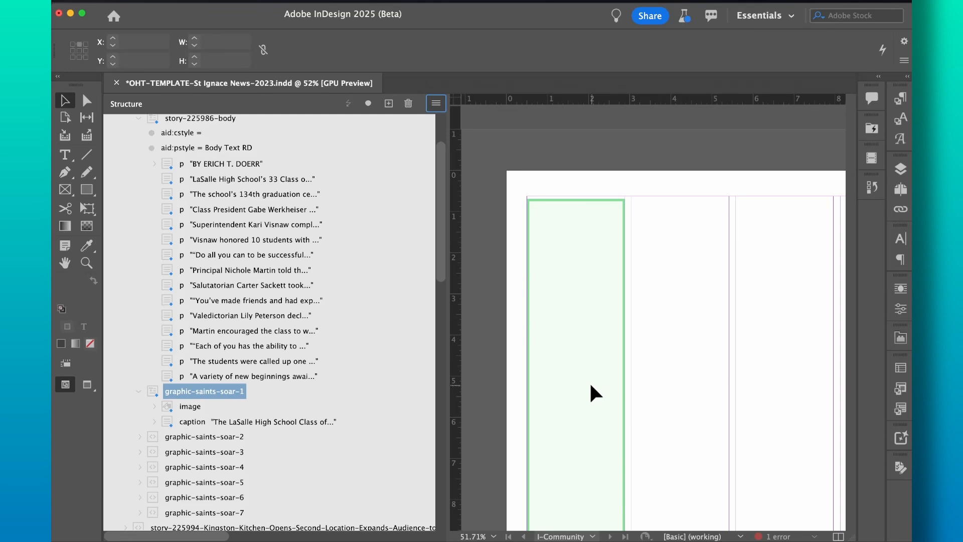
scroll(591, 385, down, 10)
scroll(591, 385, down, 5)
scroll(591, 385, up, 2)
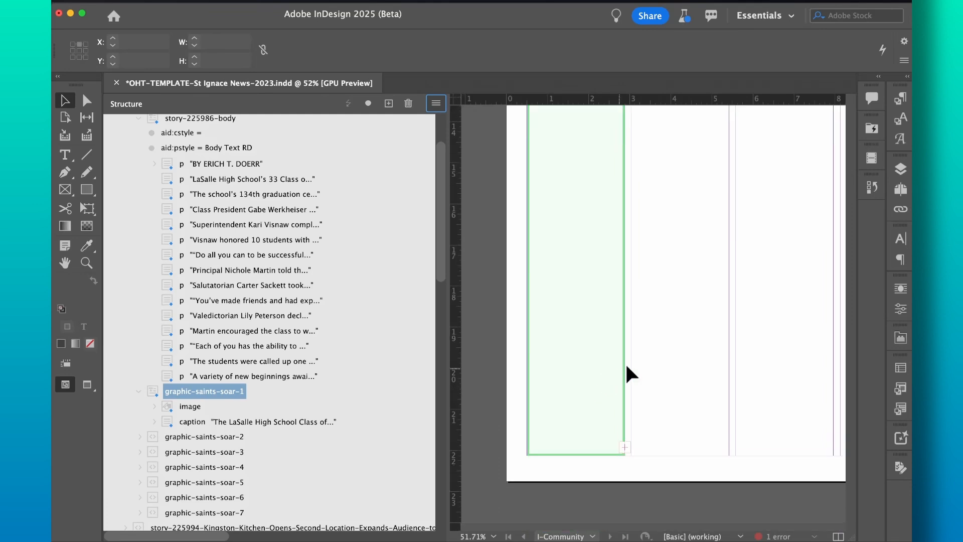
click(657, 358)
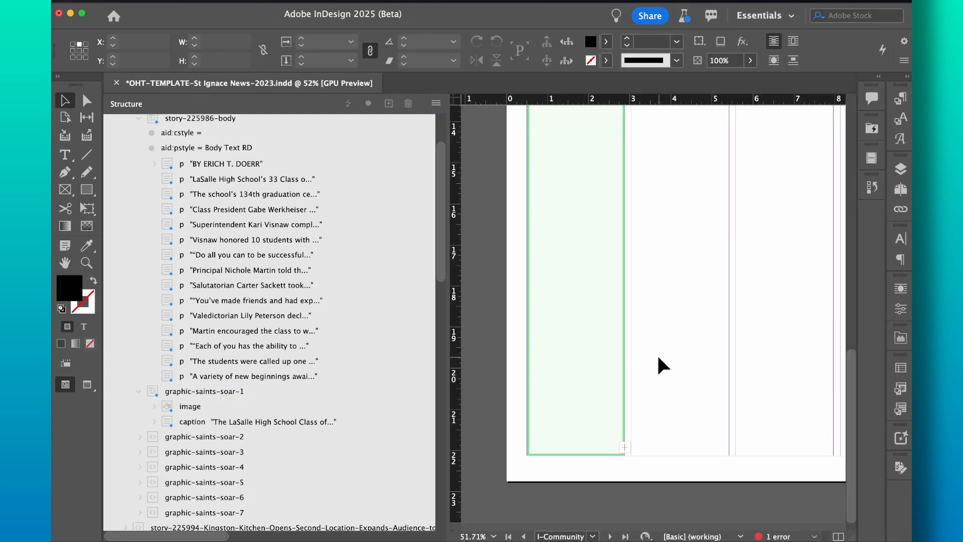
scroll(657, 358, down, 3)
Step: Widen the column frame across the left page and expand the caption element in Structure
click(633, 340)
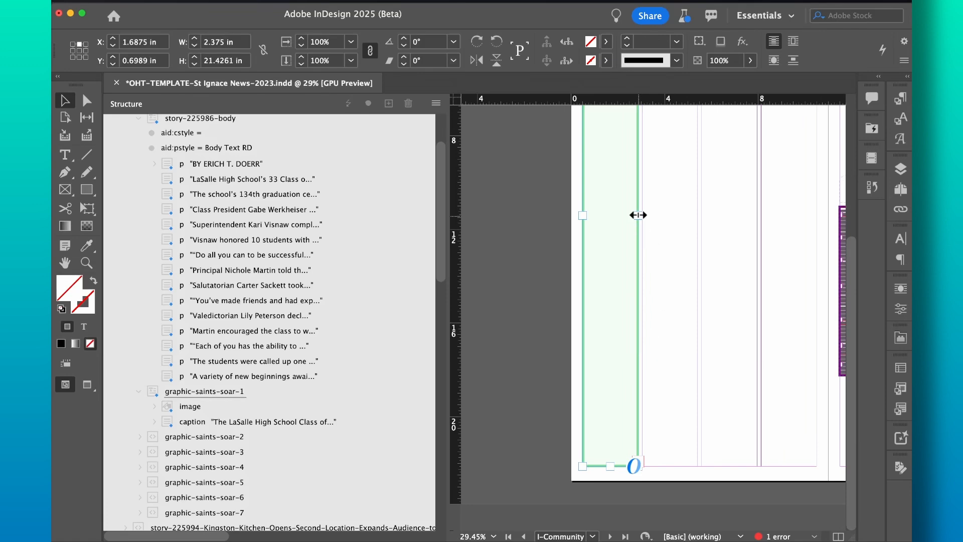
drag(638, 215, 812, 216)
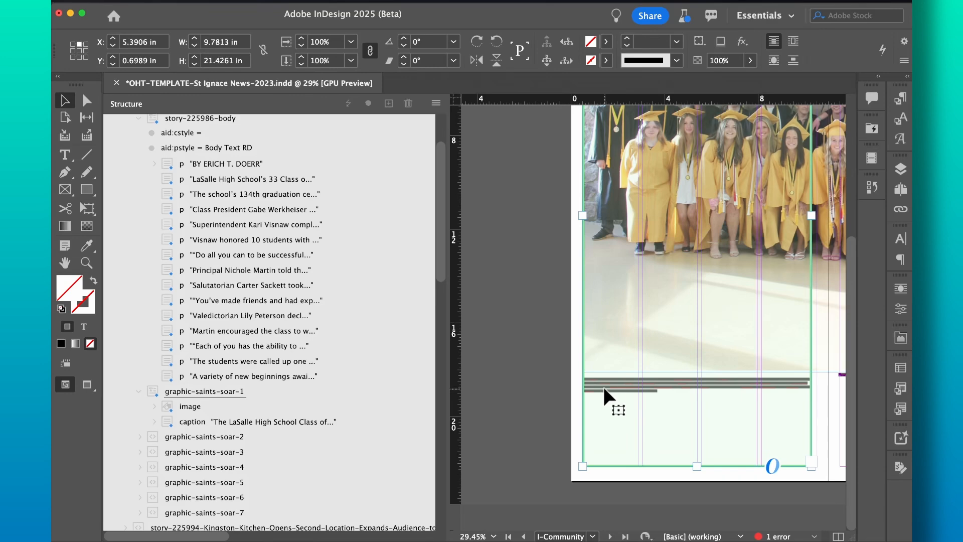
scroll(603, 384, up, 4)
scroll(617, 372, right, 5)
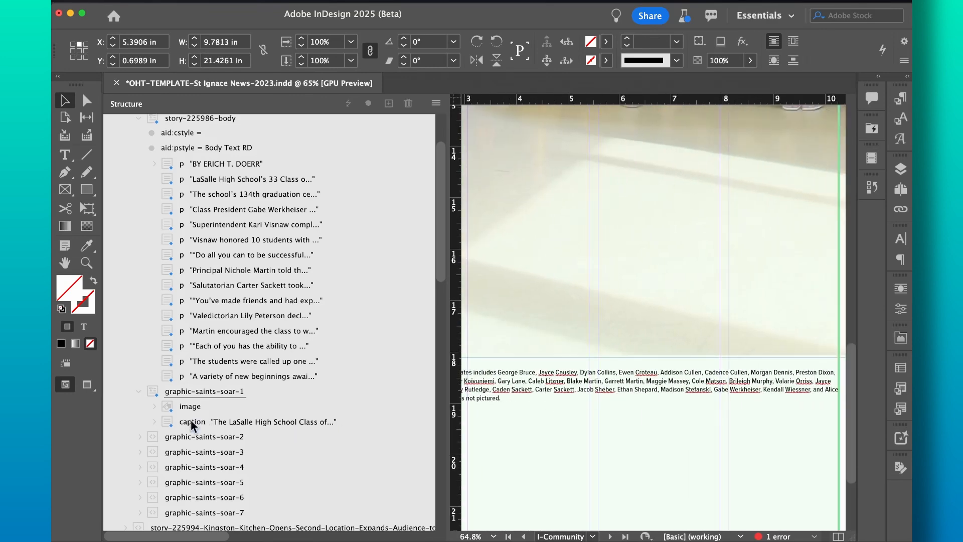
click(153, 421)
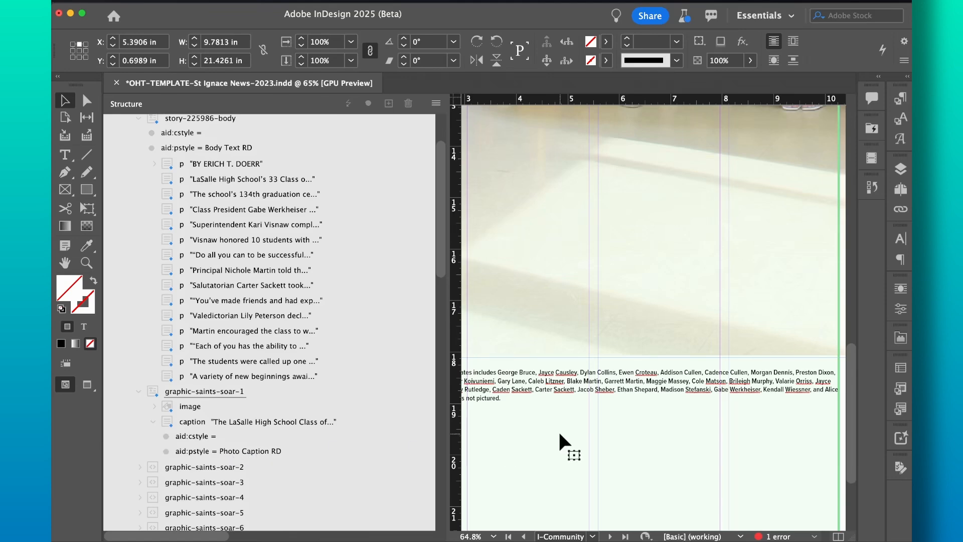
scroll(560, 434, down, 6)
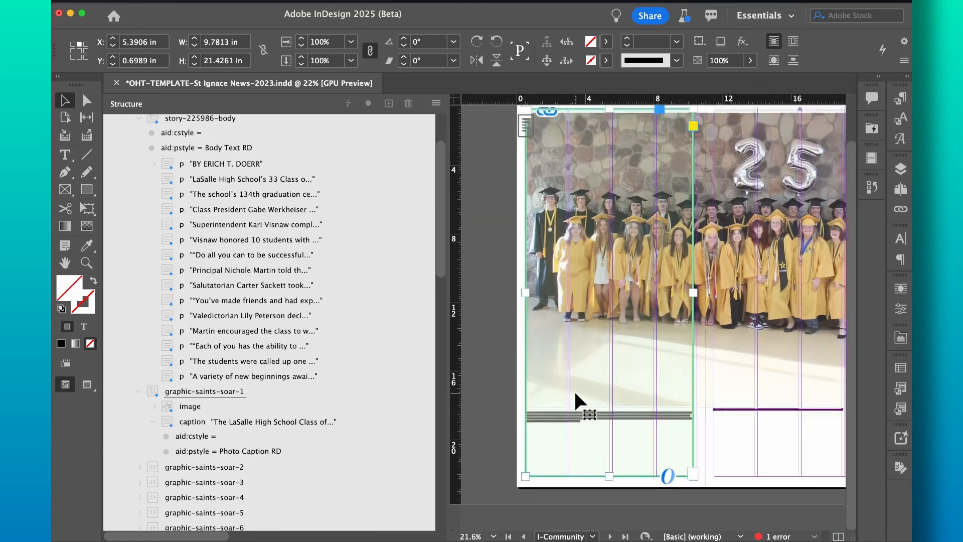
scroll(573, 389, down, 3)
Step: Shorten and trim the photo frame, then undo the trial layout
click(631, 348)
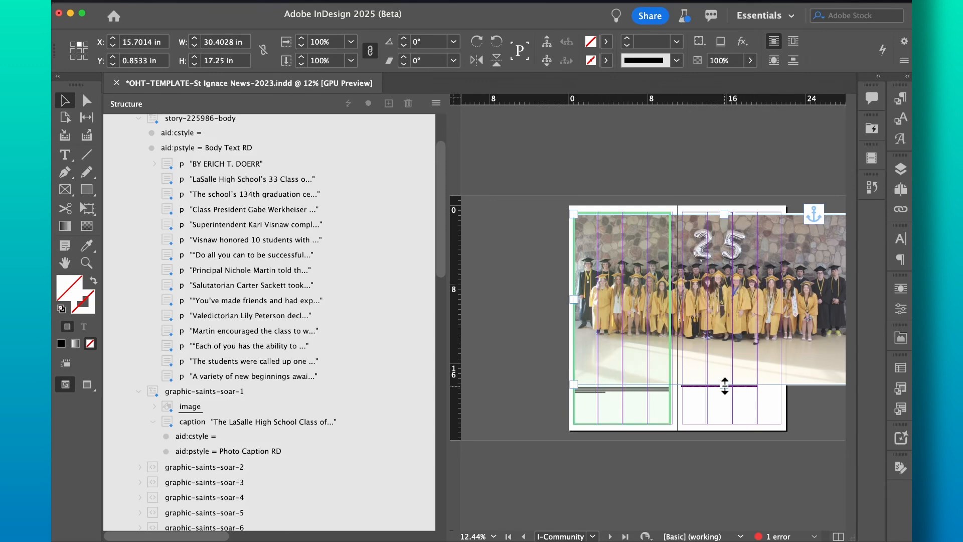
drag(723, 384, 717, 302)
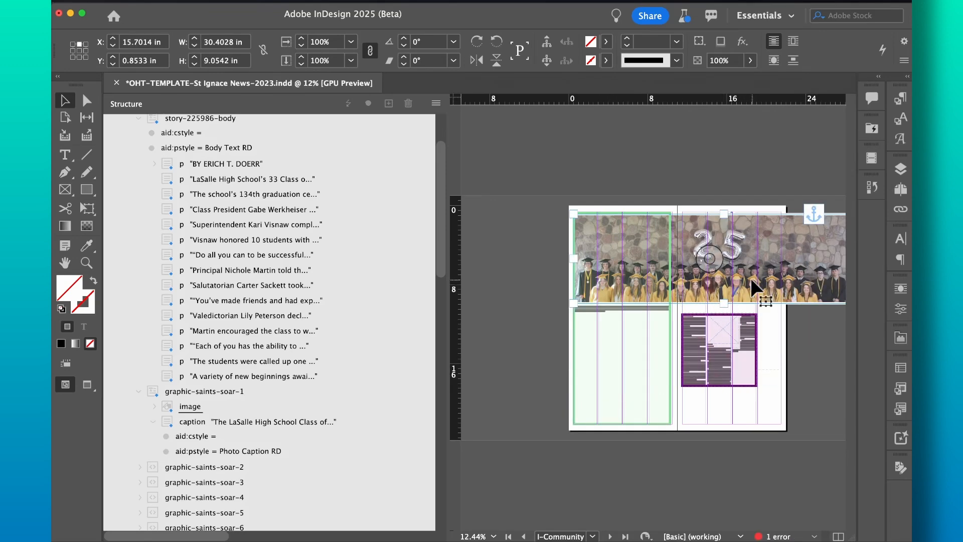
scroll(750, 280, left, 5)
drag(575, 259, 641, 261)
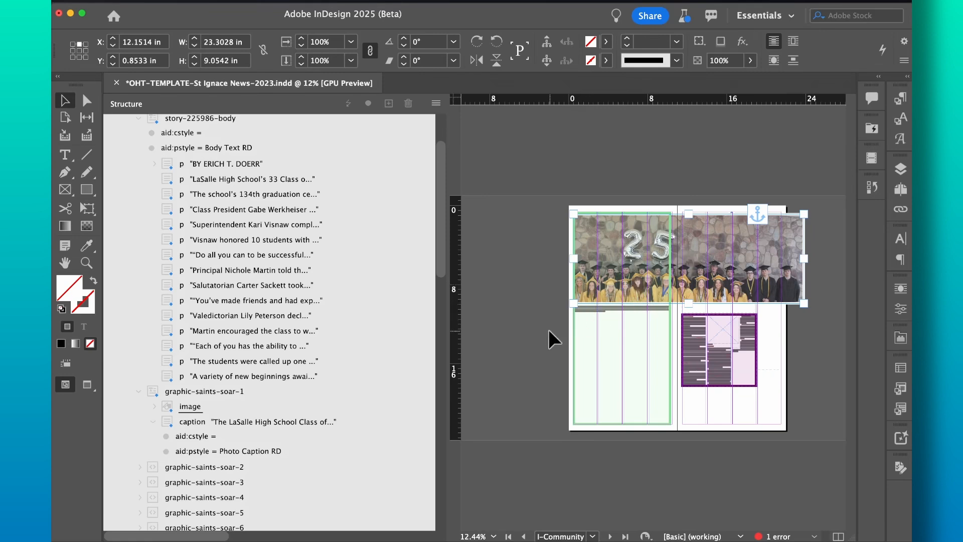
key(super+z)
key(super+z)
key(super+z)
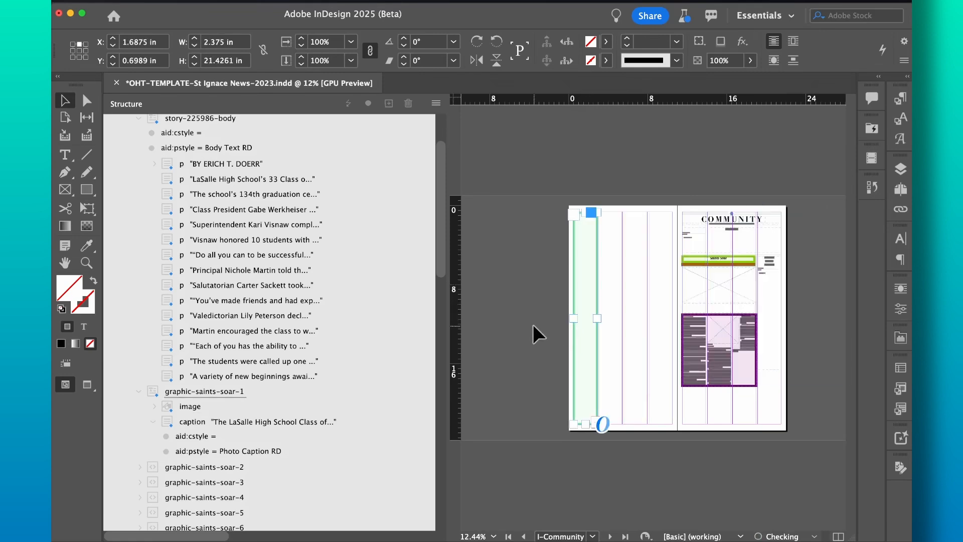
Step: Confirm Frame Fitting Options on the empty 7.4583 in by 3.55 in picture frame and load the image element
scroll(637, 306, up, 5)
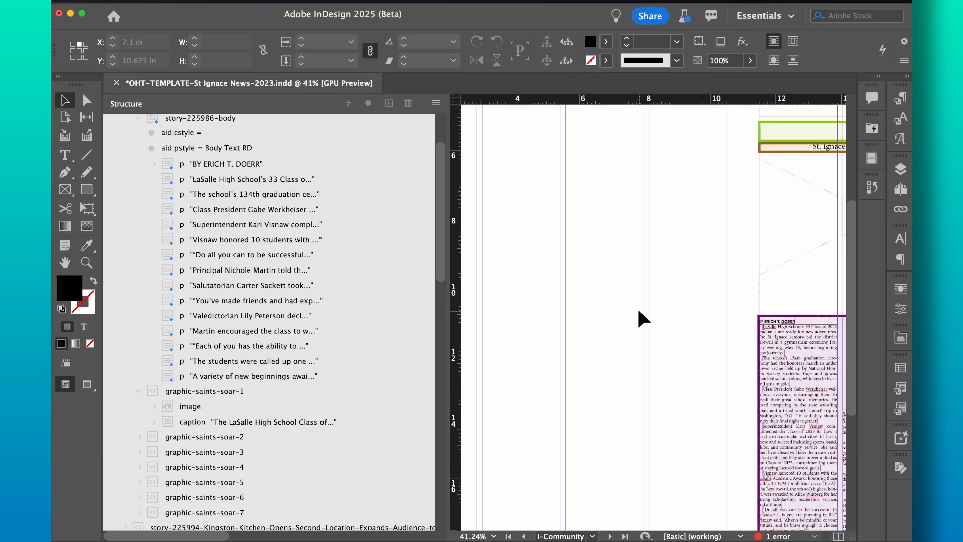
scroll(637, 306, right, 2)
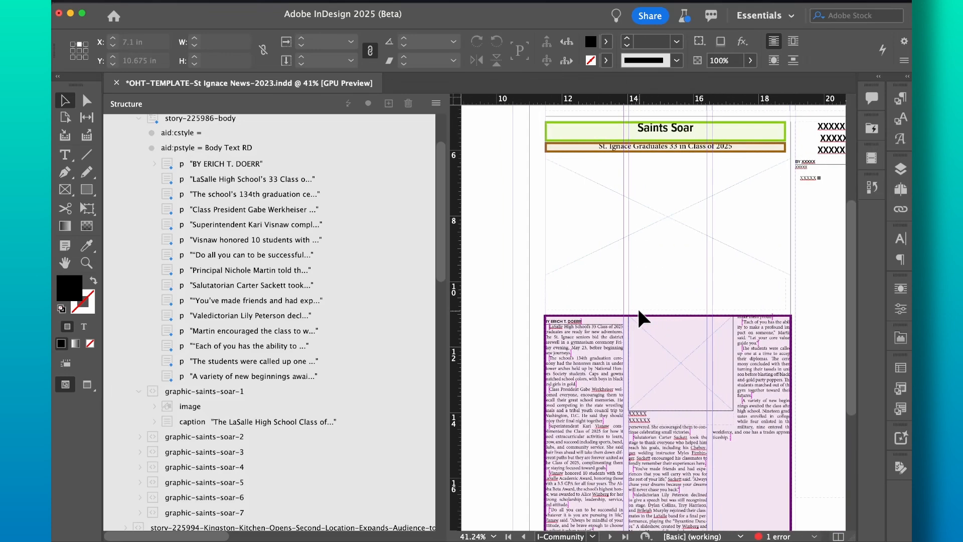
click(621, 222)
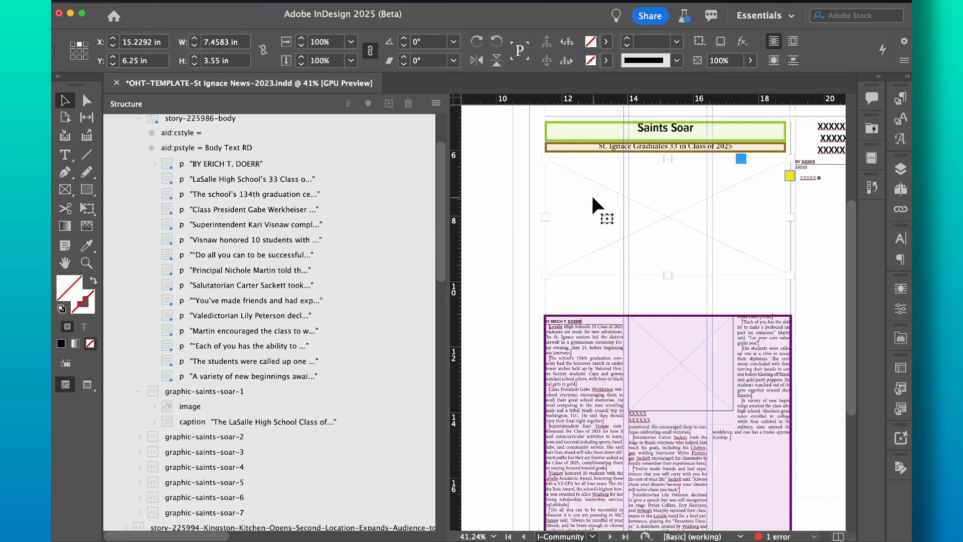
click(580, 284)
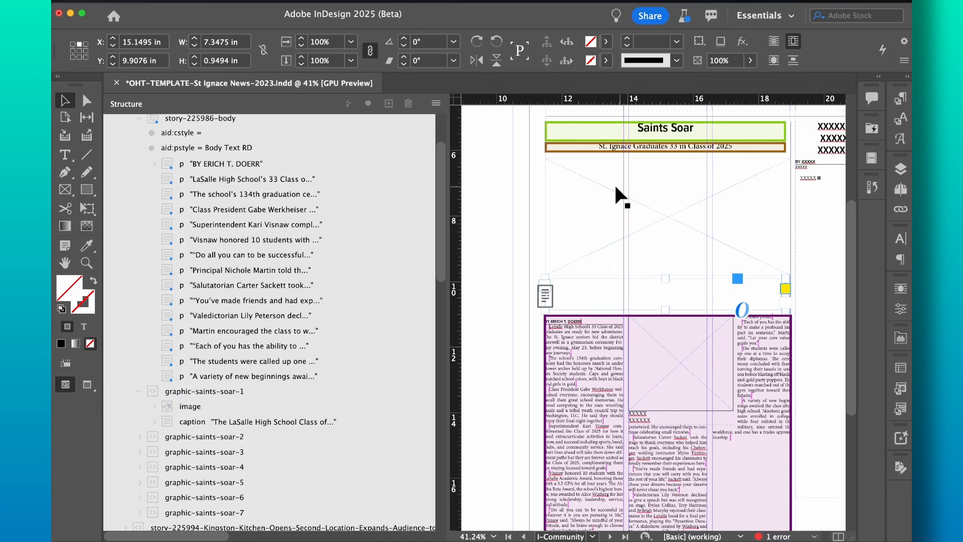
click(597, 200)
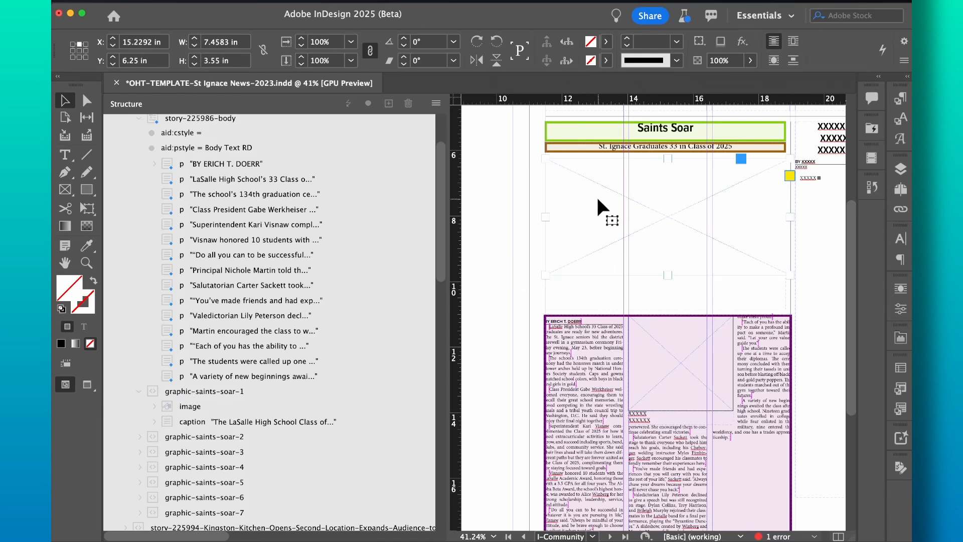
right_click(595, 203)
mouse_move(665, 342)
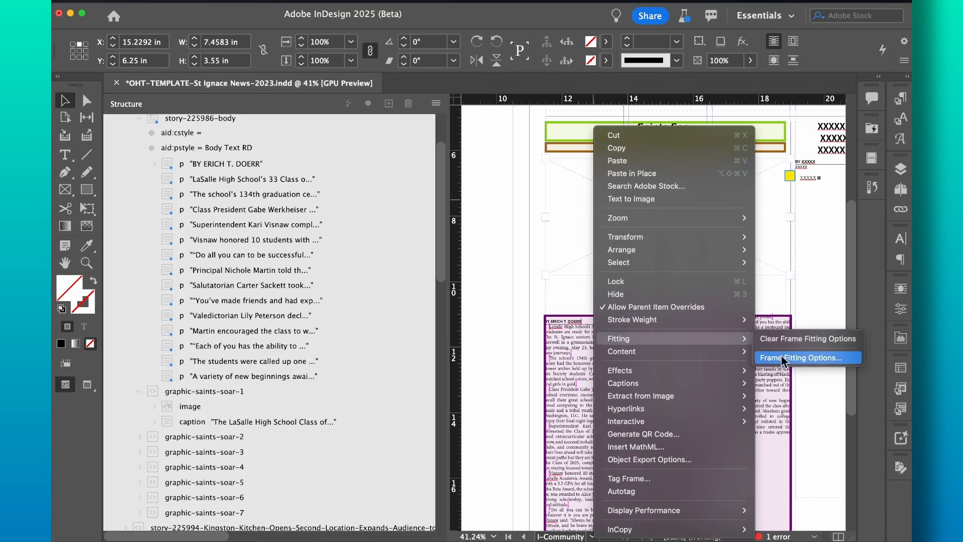
click(783, 358)
click(567, 362)
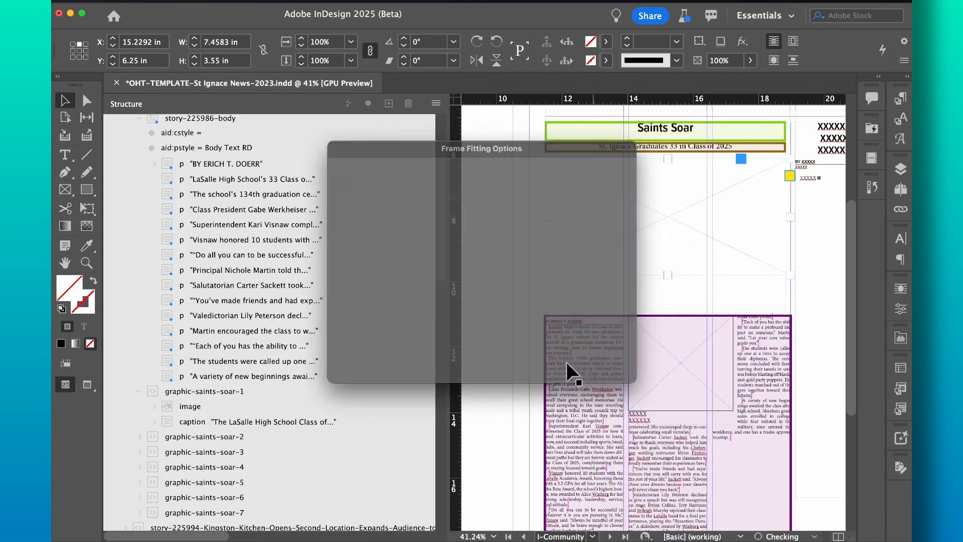
click(170, 406)
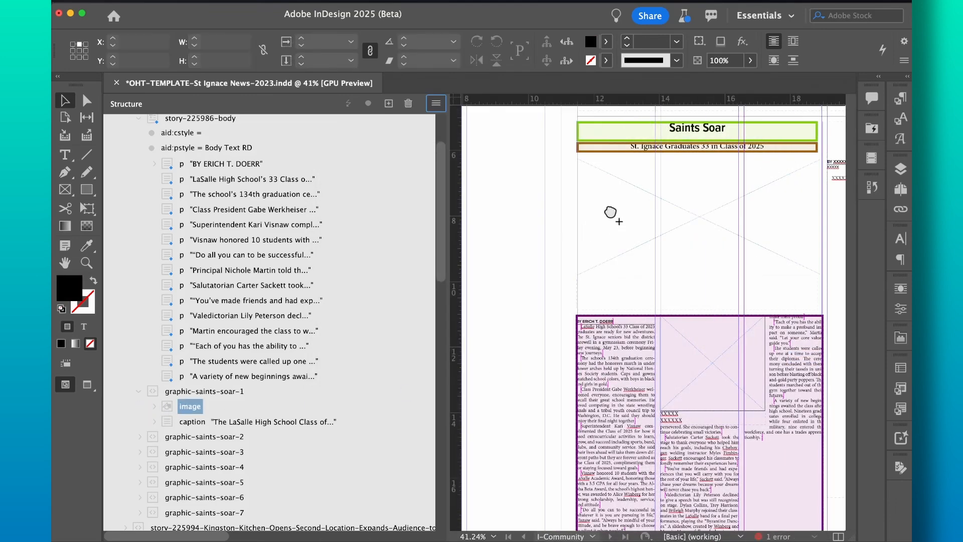
Step: Place the caption element below the photo and hide the tagged-frame outlines
click(166, 420)
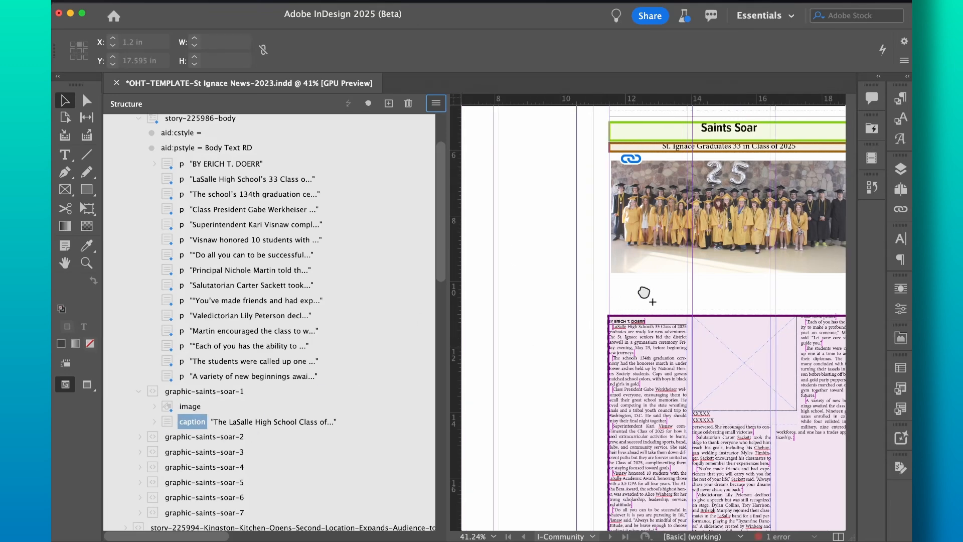
click(641, 286)
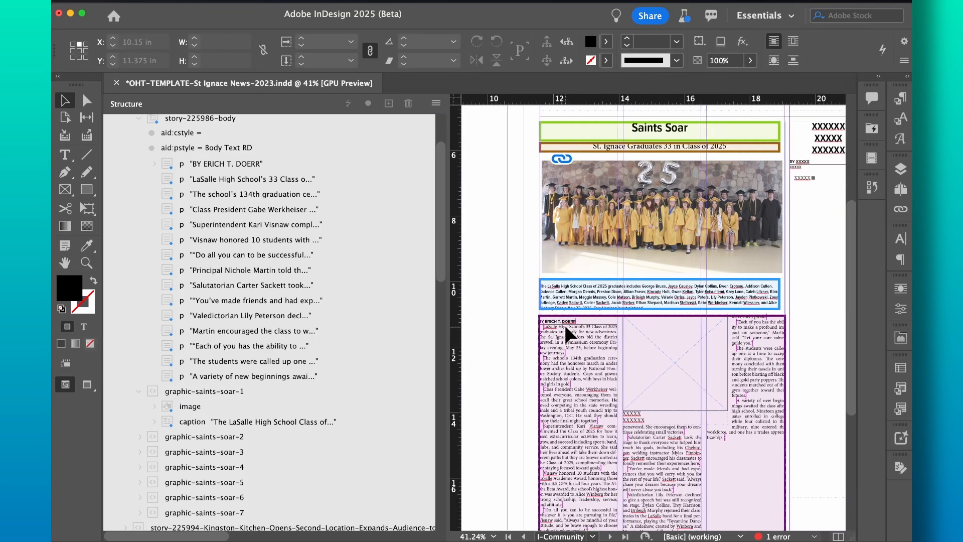
scroll(565, 327, right, 2)
click(366, 2)
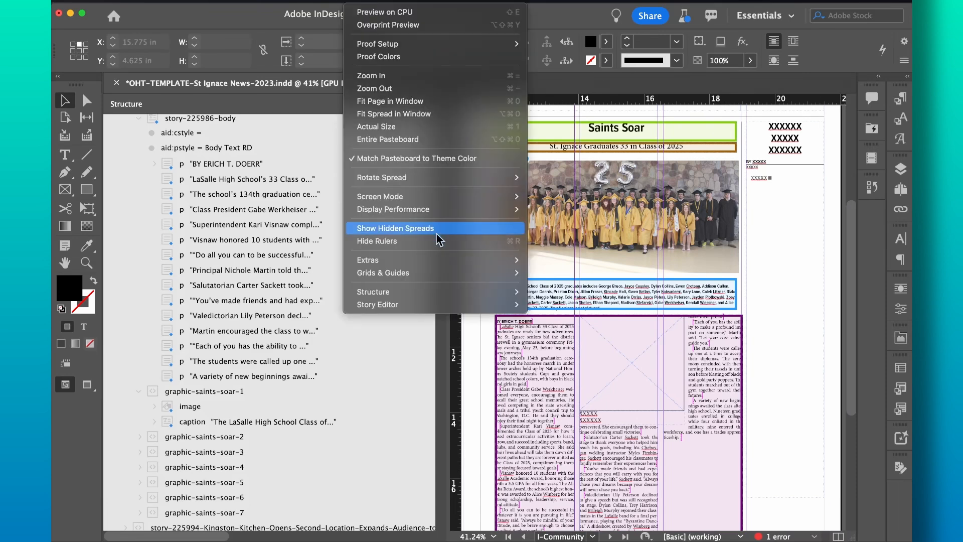
mouse_move(441, 299)
click(571, 318)
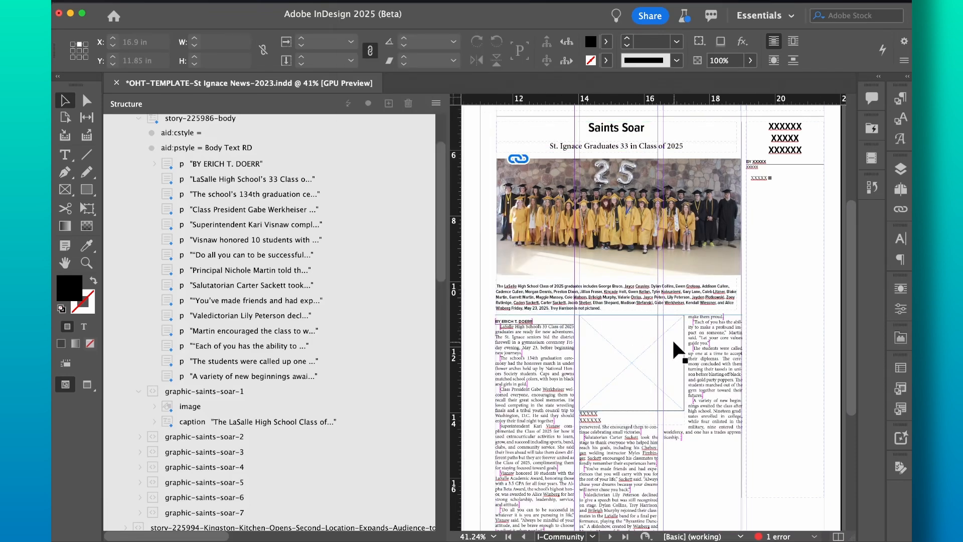
Step: Narrow the story's left body text frame to 7.5 in wide
click(534, 357)
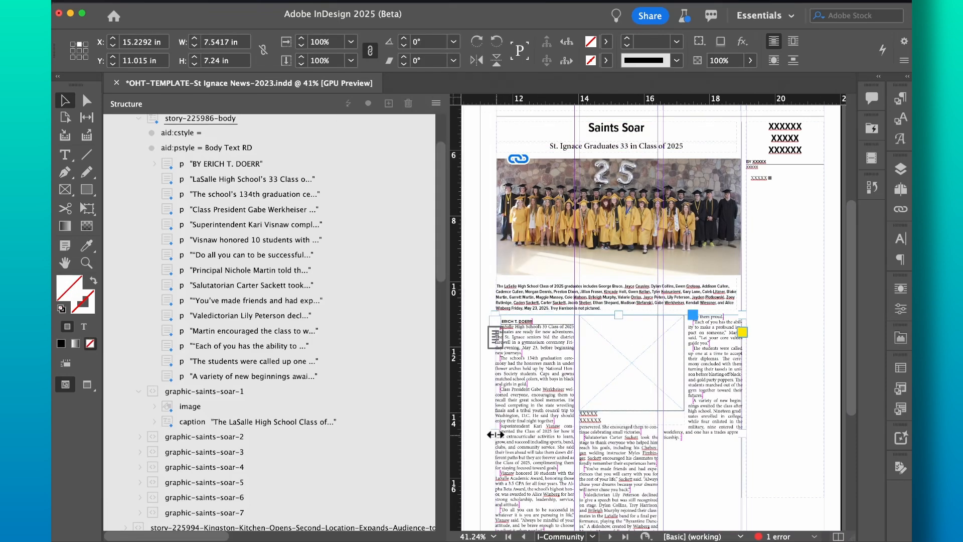
drag(495, 435, 496, 434)
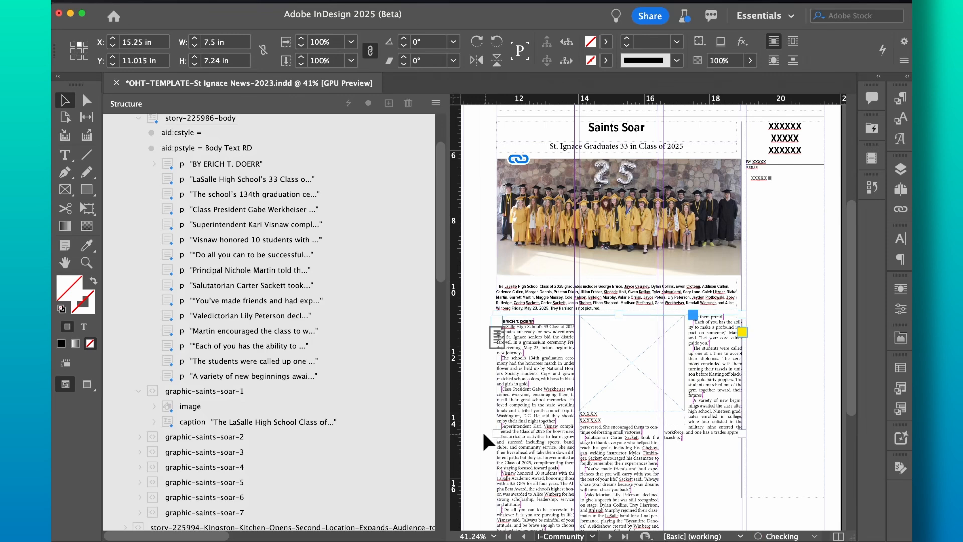
click(482, 432)
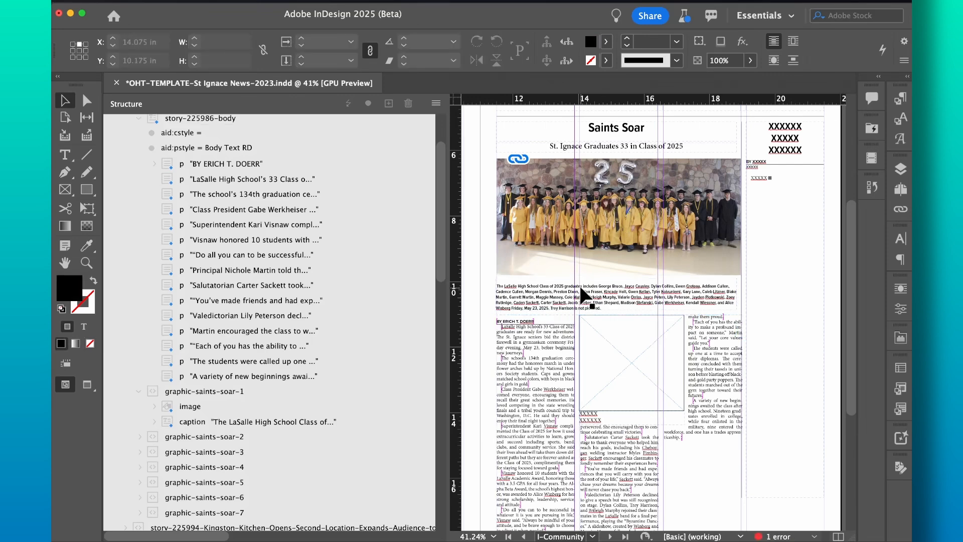
scroll(354, 321, up, 5)
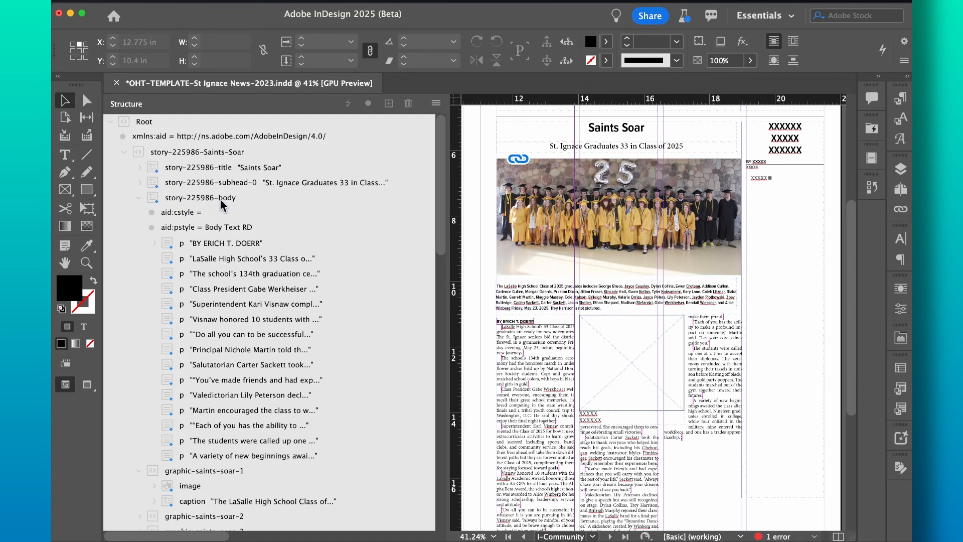
scroll(531, 400, down, 1)
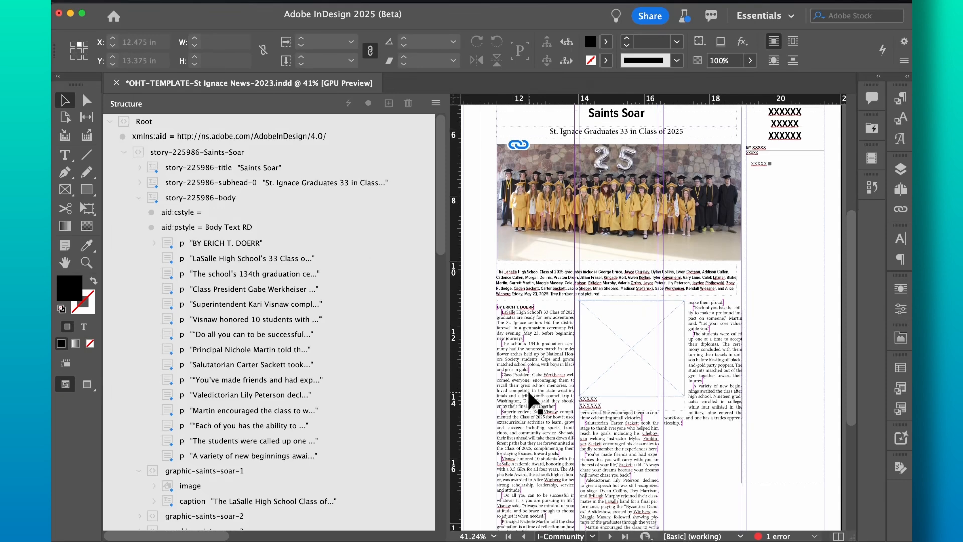
scroll(530, 399, down, 2)
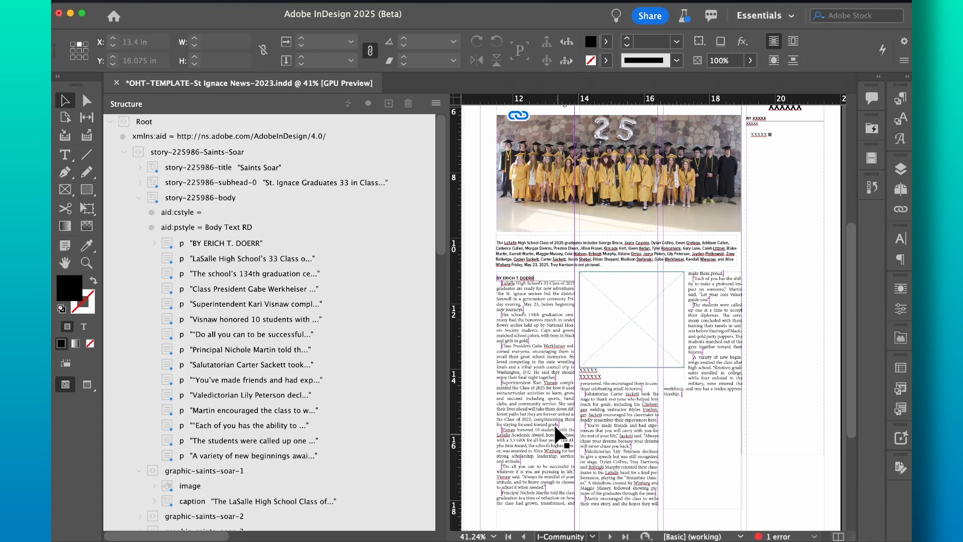
scroll(531, 361, down, 2)
scroll(532, 361, up, 3)
scroll(532, 361, up, 3)
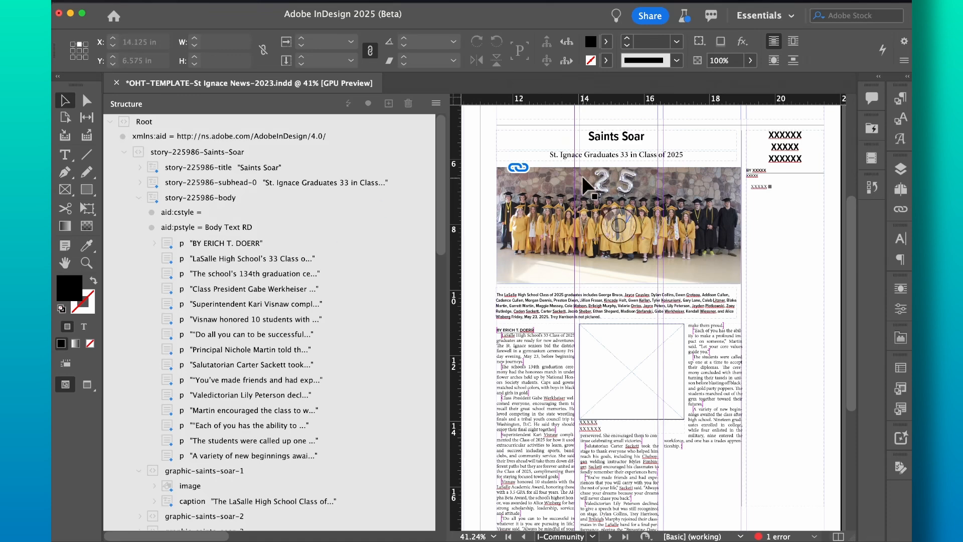
click(613, 133)
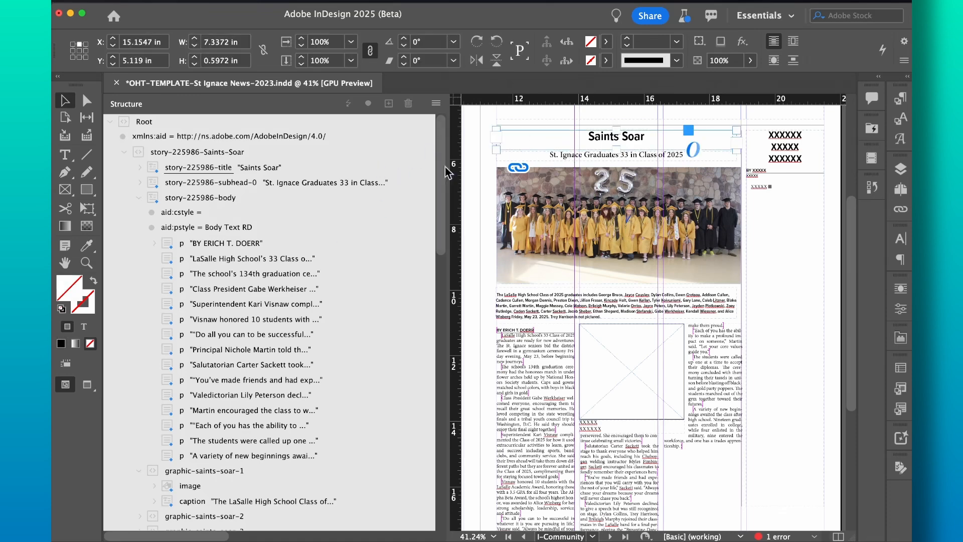
click(474, 177)
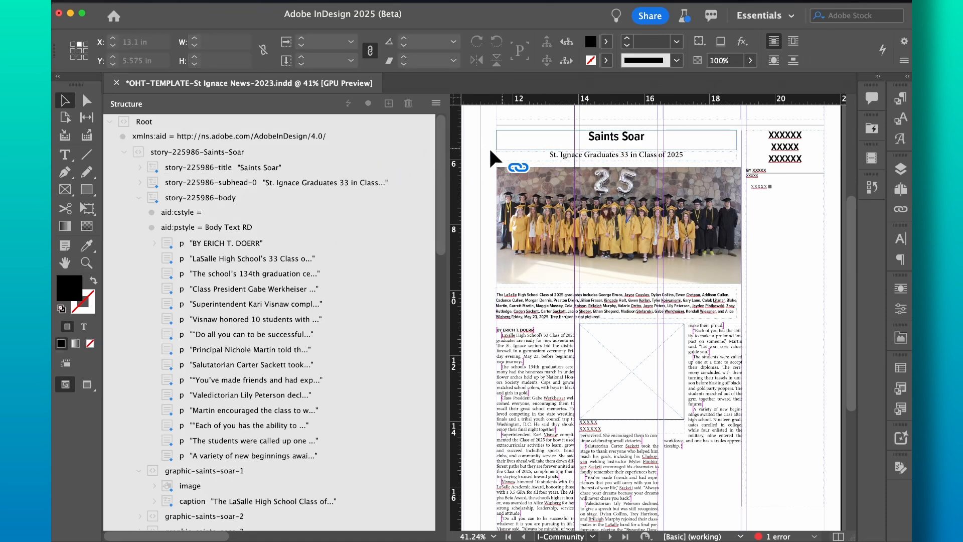
click(556, 139)
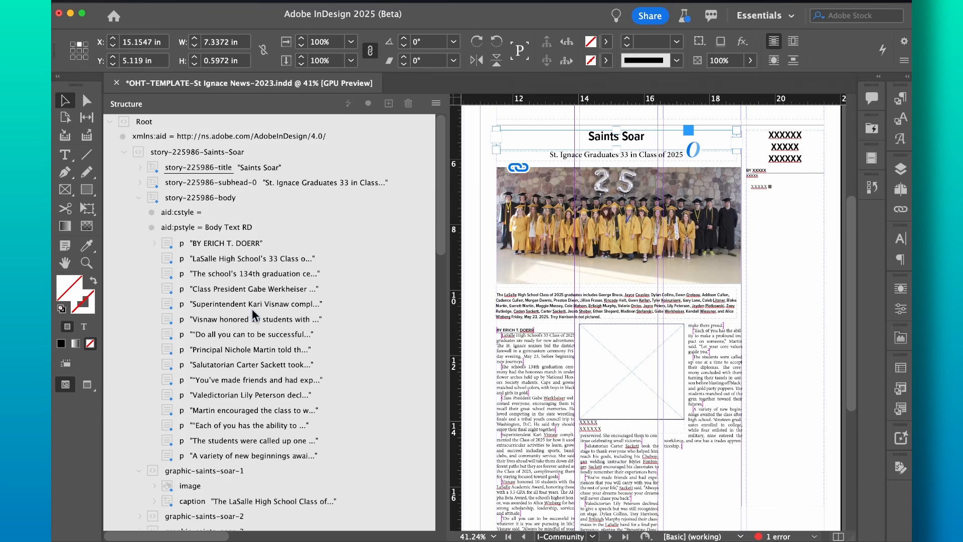
scroll(252, 308, right, 1)
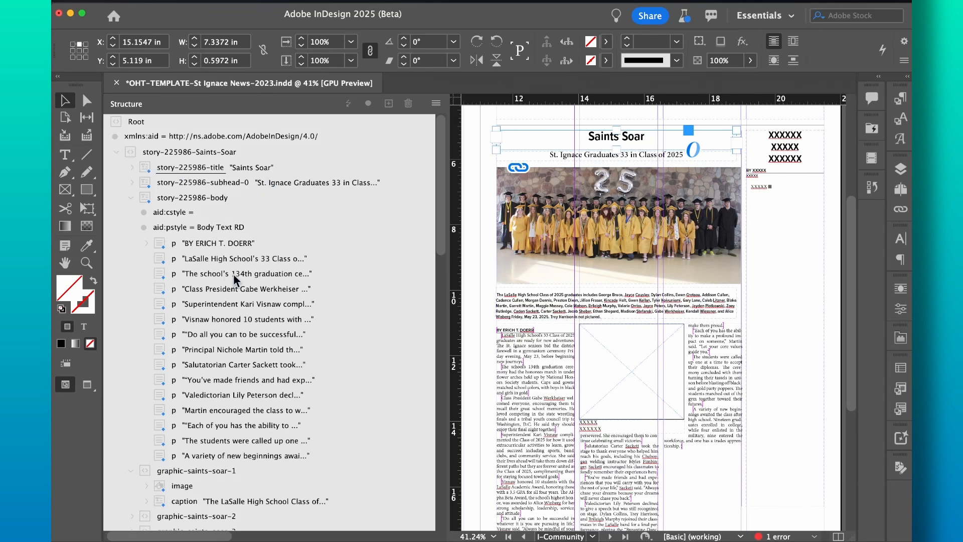
scroll(234, 276, left, 2)
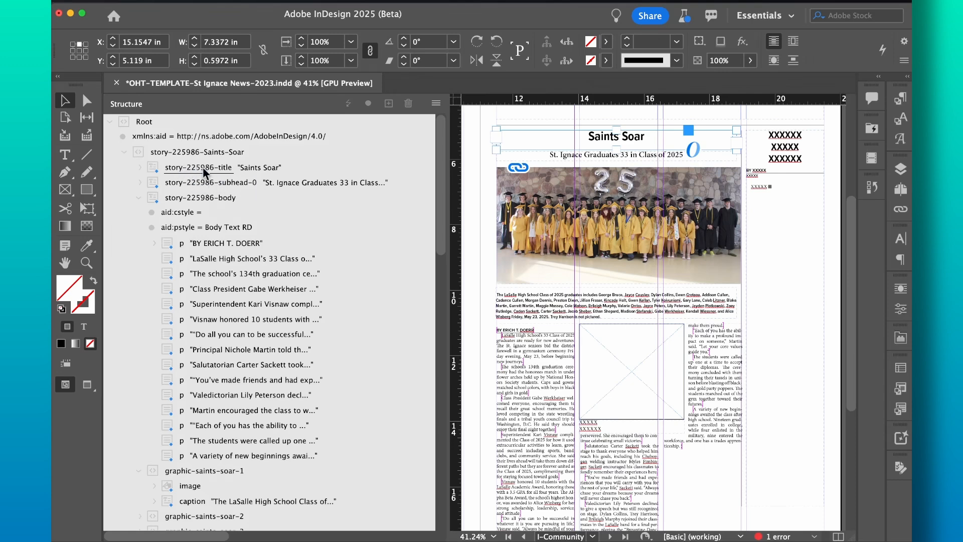
scroll(258, 351, right, 1)
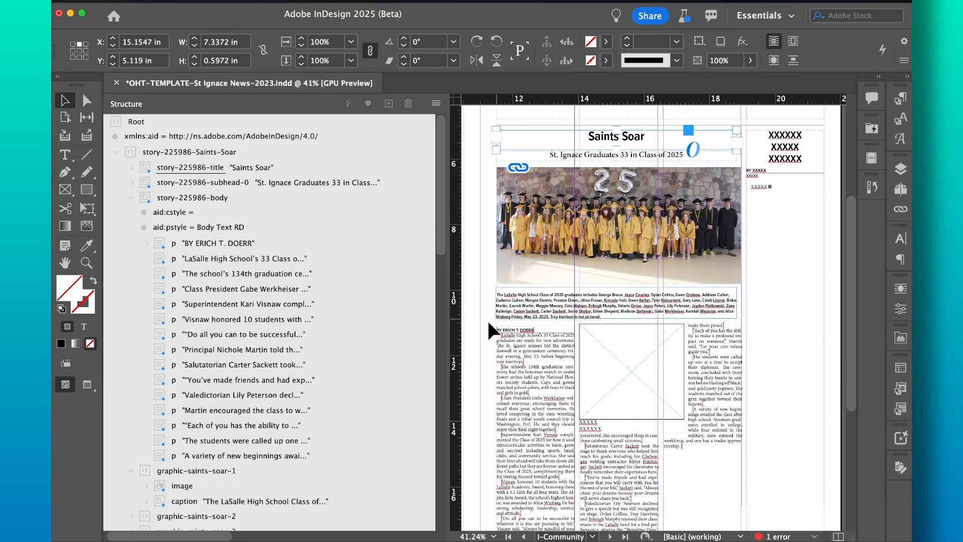
scroll(301, 343, down, 10)
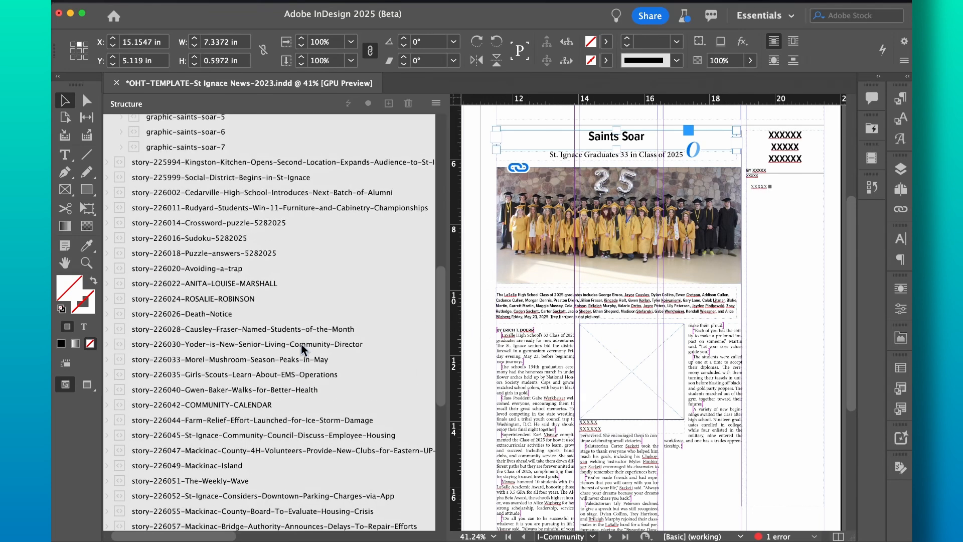
Step: Expand graphic-saints-soar-2 and pick its selfie image and caption elements for the photo frames
scroll(301, 343, up, 5)
click(140, 277)
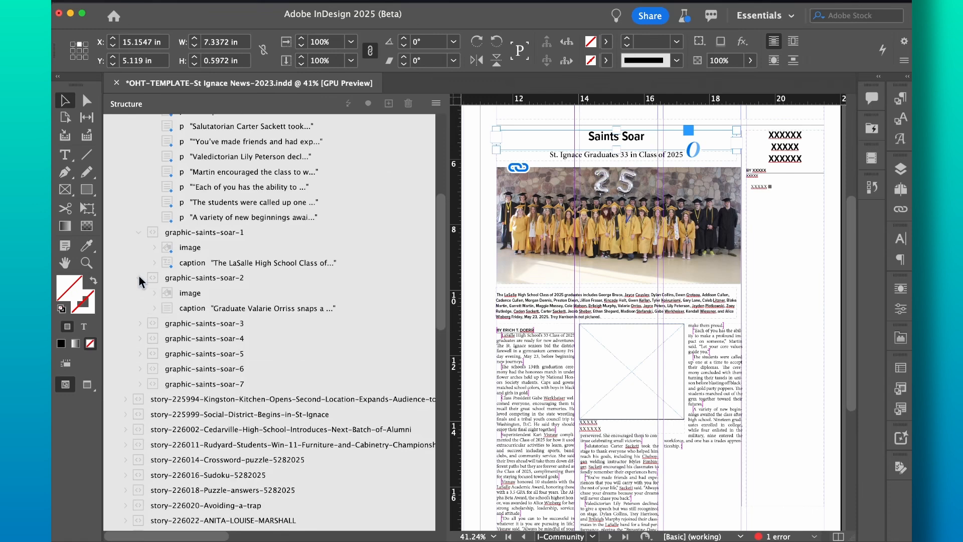
click(168, 291)
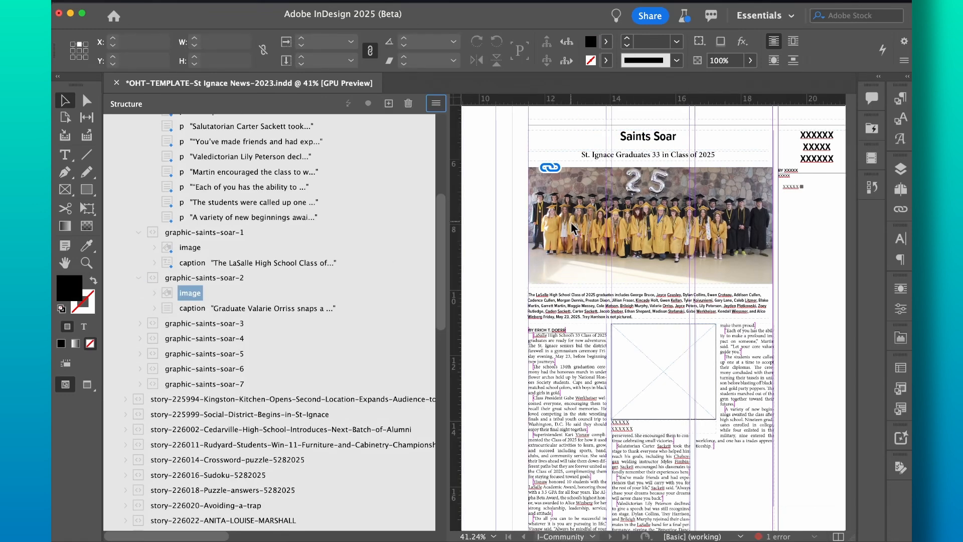
click(168, 308)
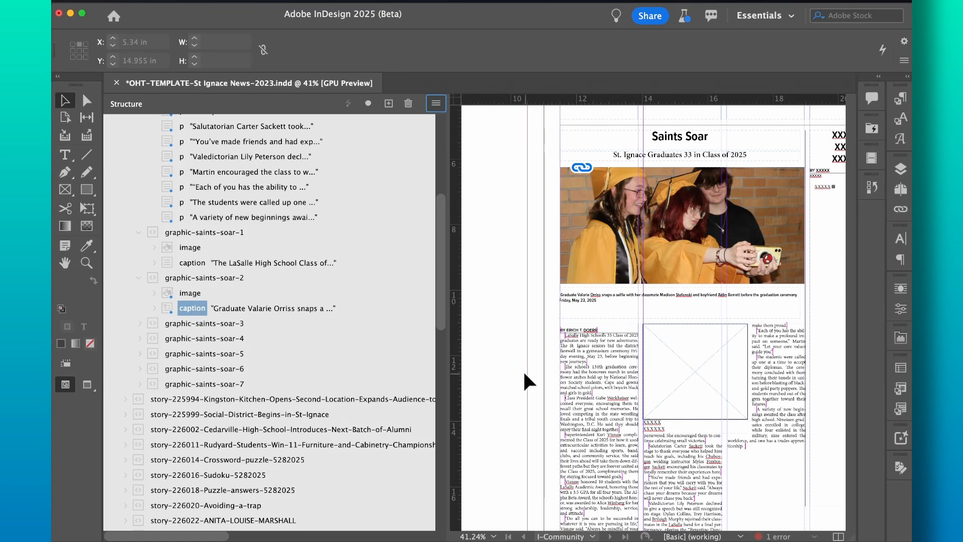
scroll(524, 322, up, 3)
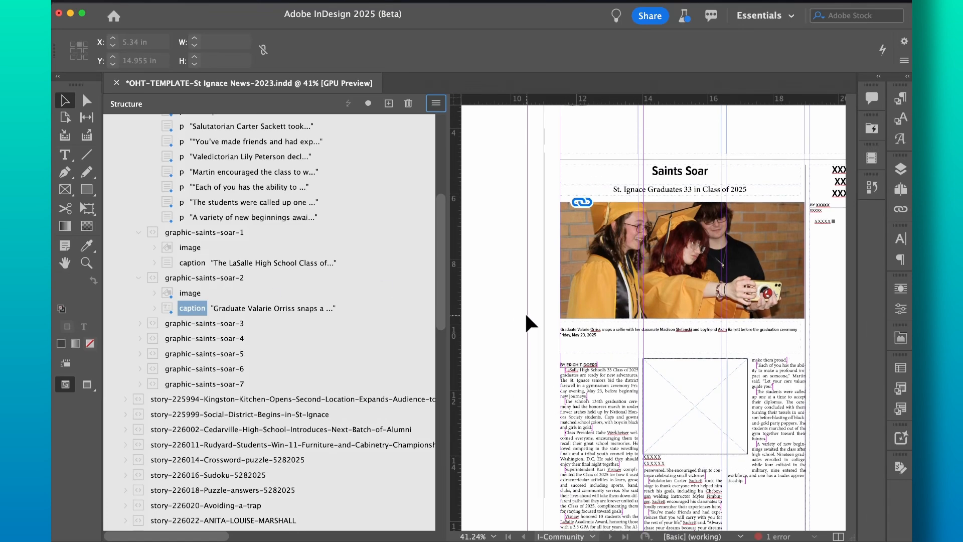
scroll(388, 291, up, 3)
scroll(390, 297, up, 5)
Step: Insert 'Still' into the title frame headline so it reads 'Saints Still Soar'
click(681, 170)
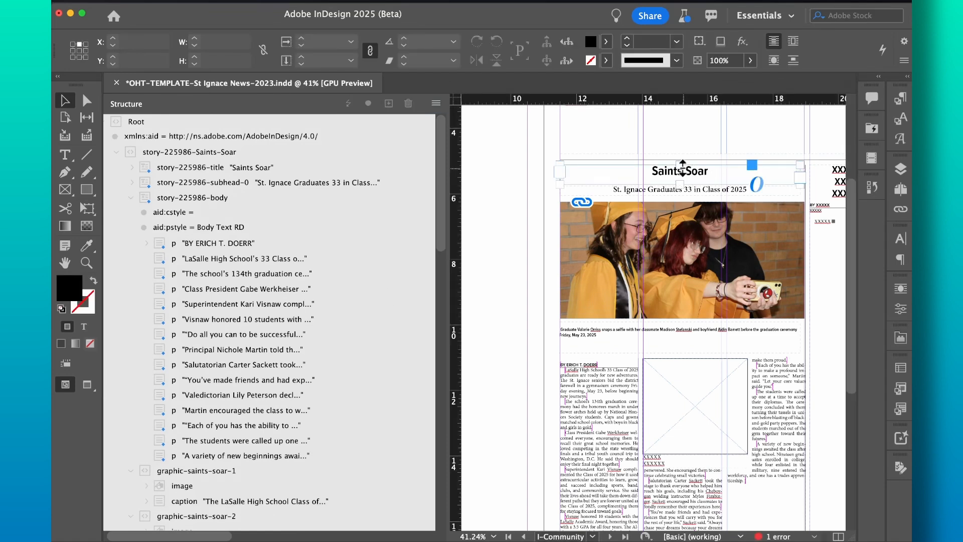
double_click(685, 170)
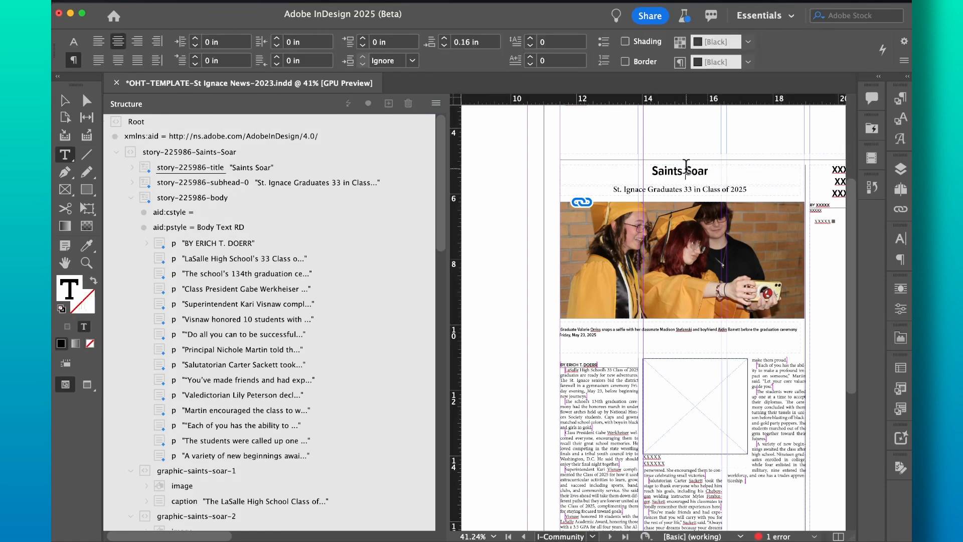
text(St)
text(ill S)
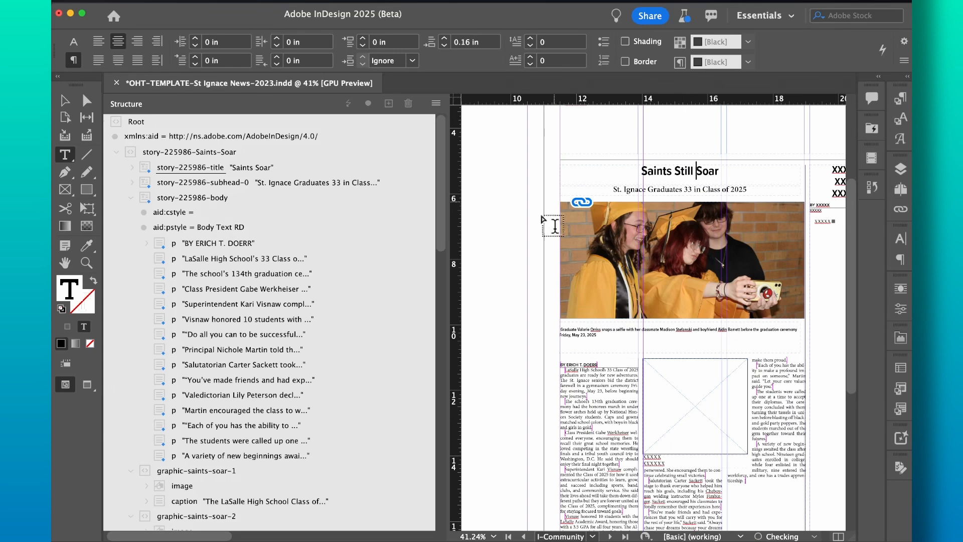
click(517, 249)
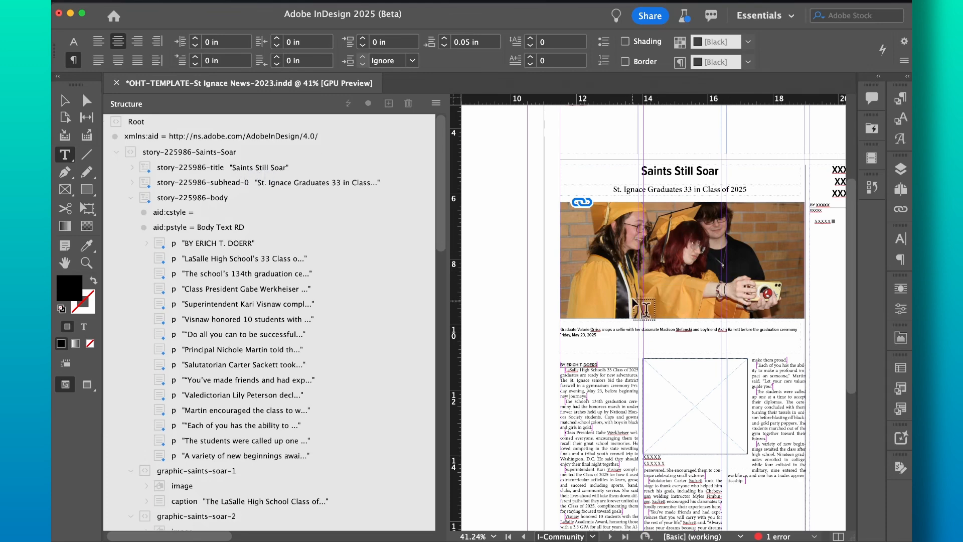
scroll(517, 359, down, 2)
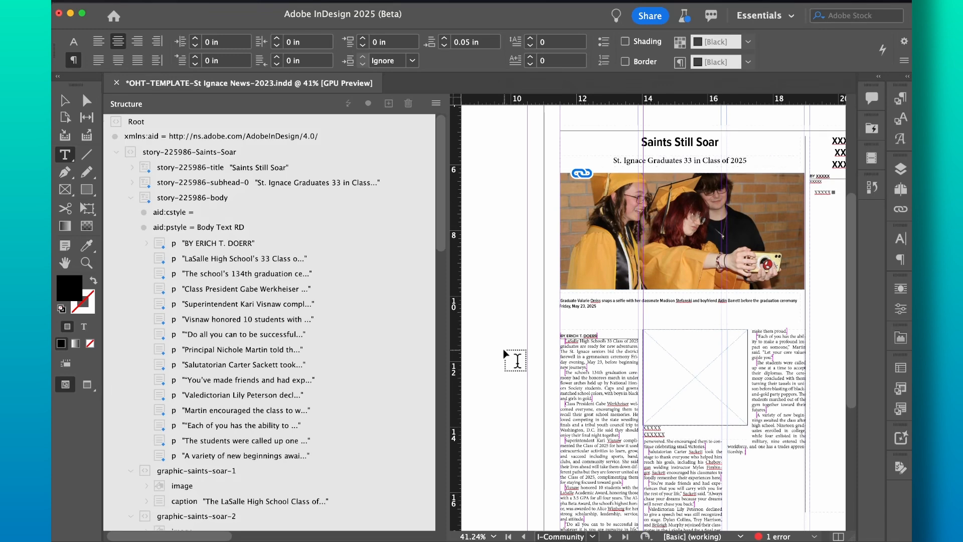
scroll(503, 350, down, 2)
scroll(504, 350, up, 1)
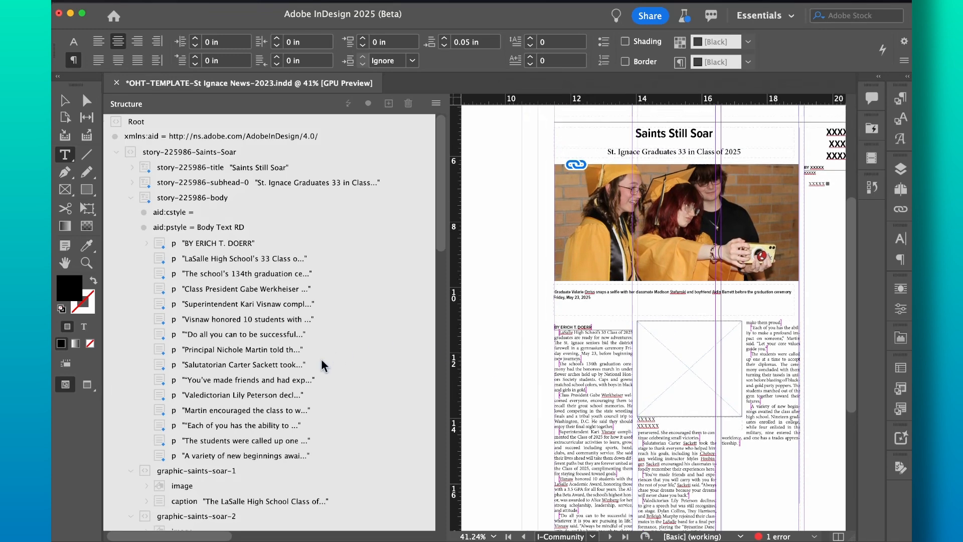
scroll(307, 380, down, 2)
scroll(307, 380, up, 2)
scroll(306, 379, right, 1)
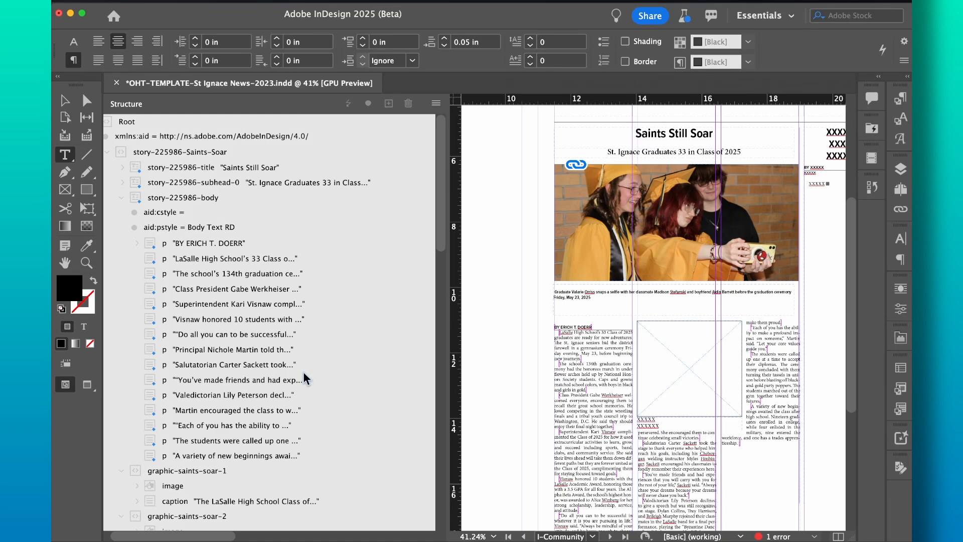
scroll(306, 380, left, 2)
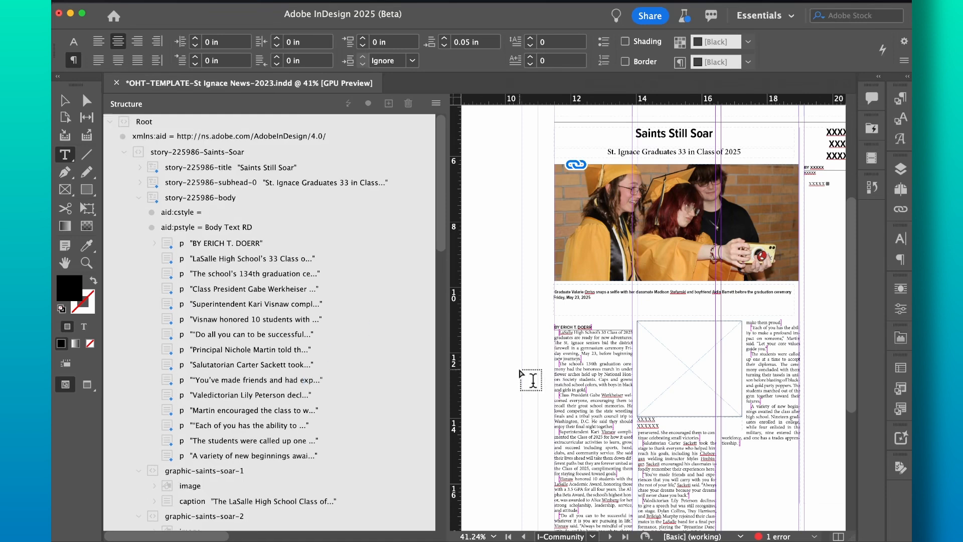